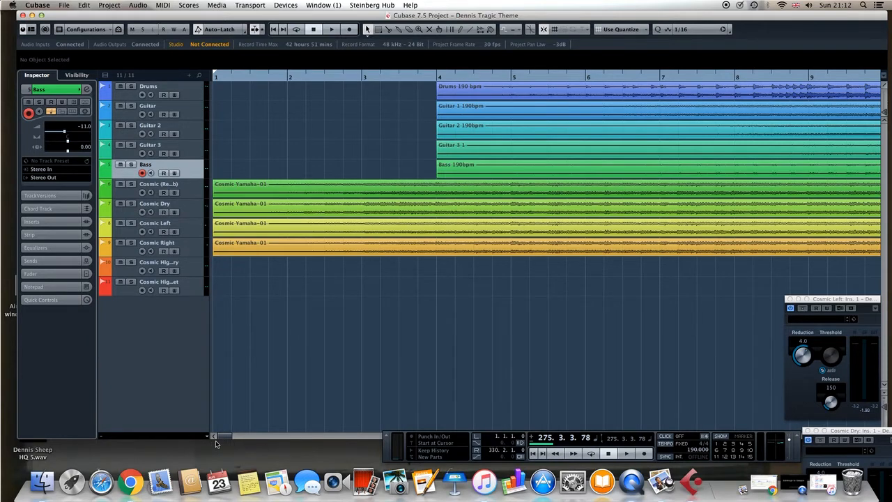
Solo the Drums track and play it from just before bar 4.
left_click_drag(224, 438, 232, 437)
left_click(327, 77)
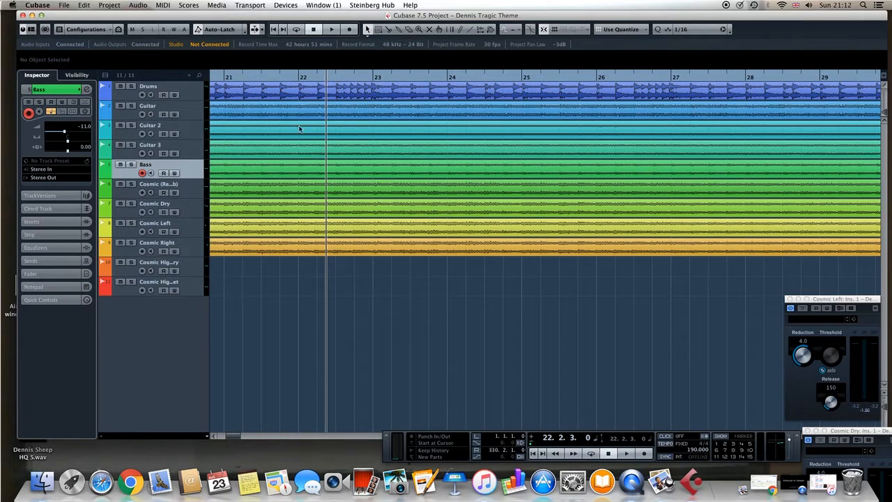
left_click_drag(235, 438, 226, 437)
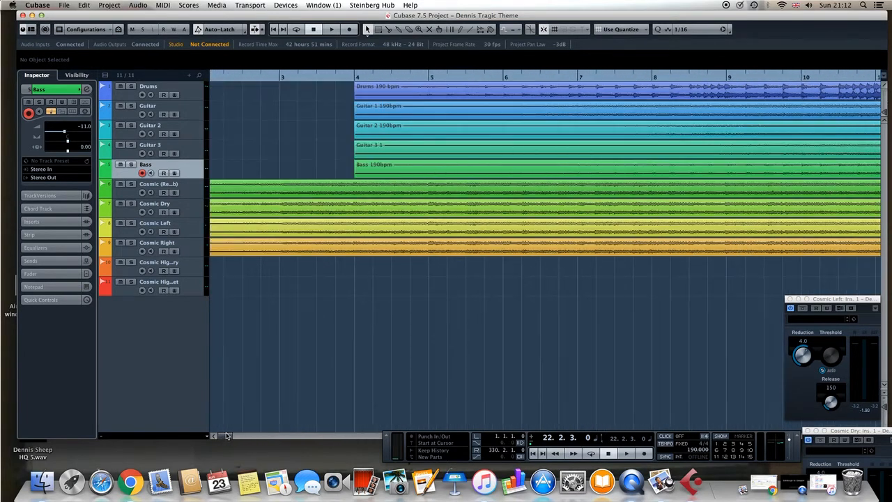
left_click(131, 86)
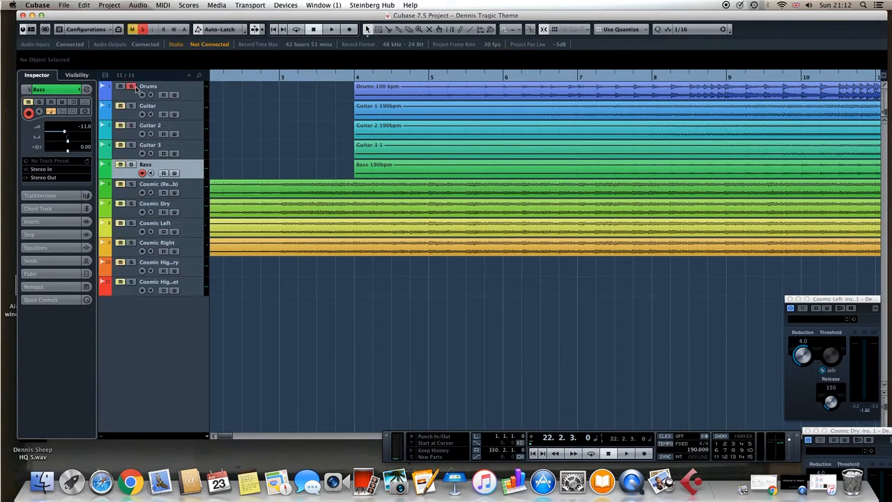
left_click(396, 98)
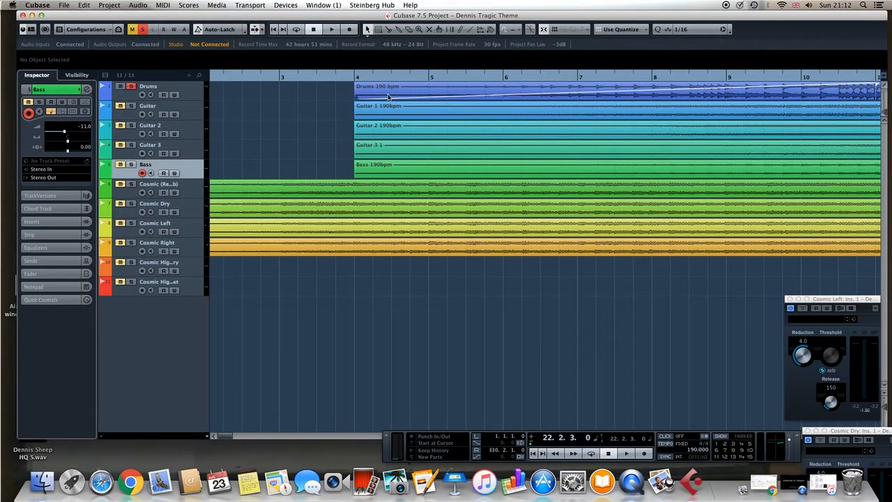
left_click(350, 78)
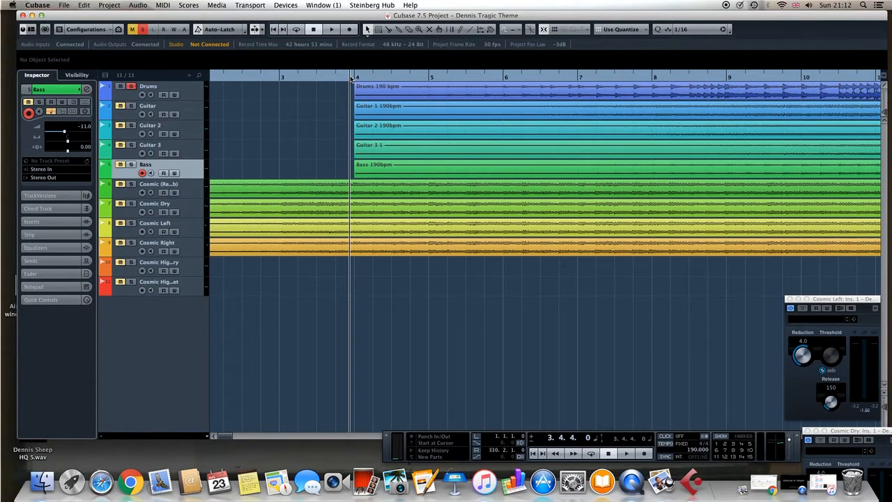
key("space")
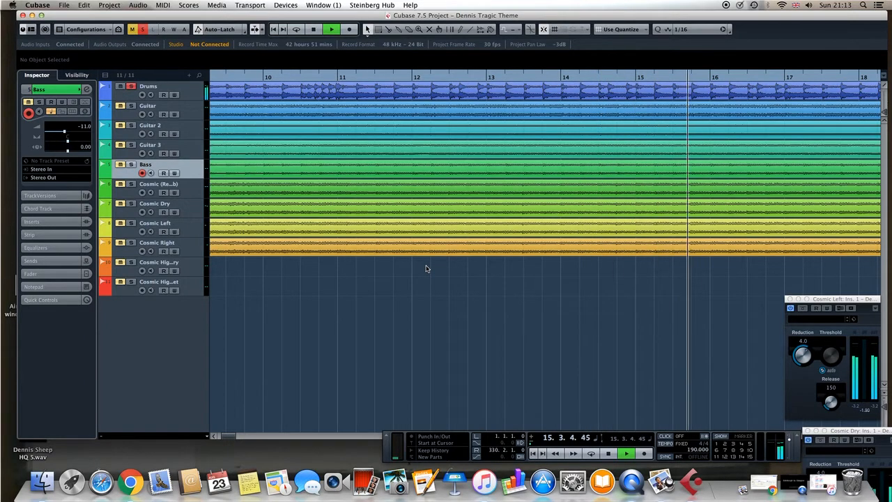
Audition the soloed Drums track from about bar 122 and again from just before bar 246.
mouse_move(235, 435)
left_mouse_down()
mouse_move(244, 436)
mouse_move(238, 429)
left_mouse_up()
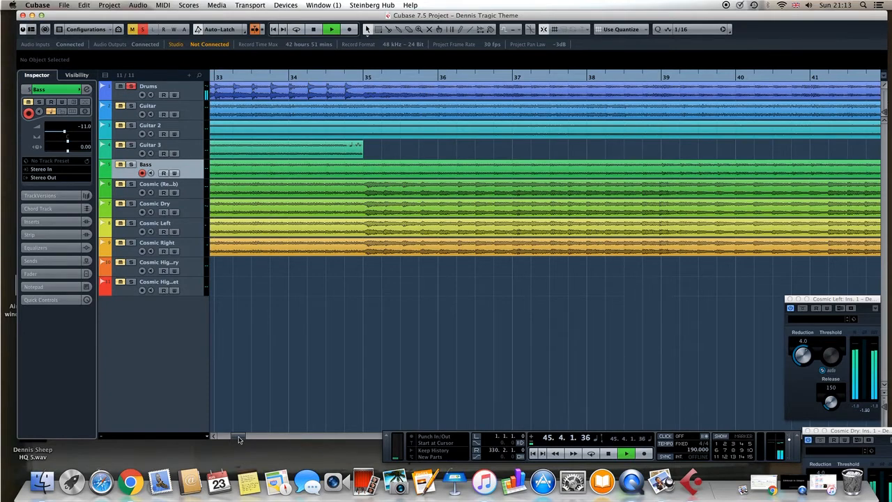
left_click_drag(241, 440, 247, 436)
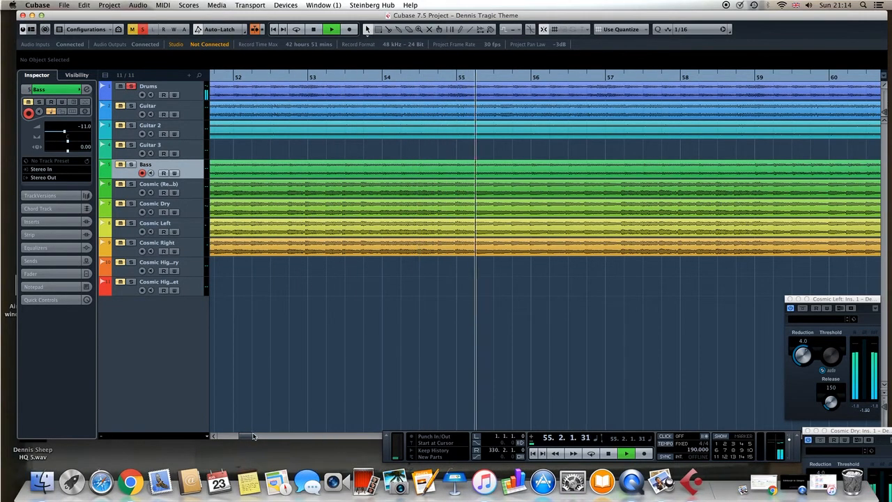
left_click_drag(245, 437, 278, 435)
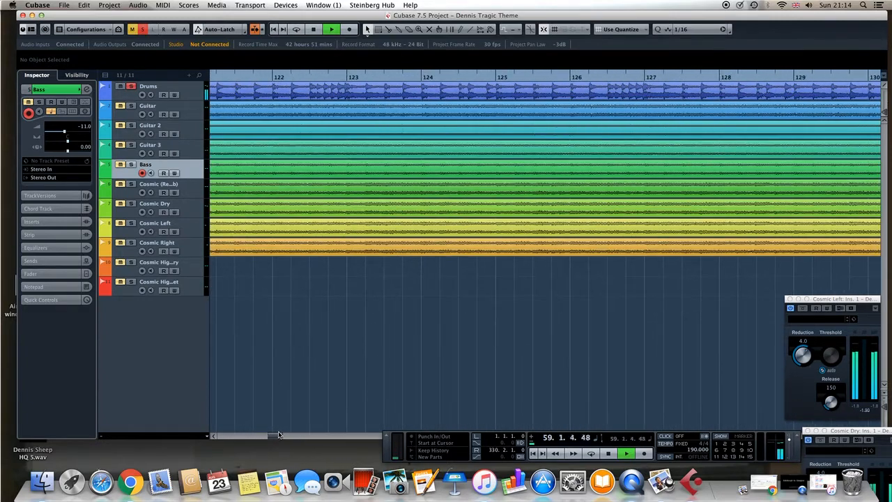
left_click(273, 77)
left_click_drag(277, 437, 326, 435)
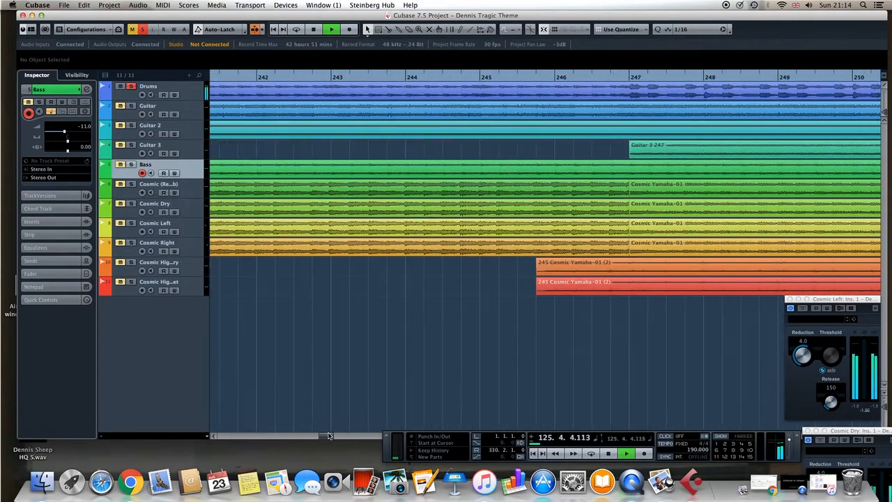
left_click(546, 77)
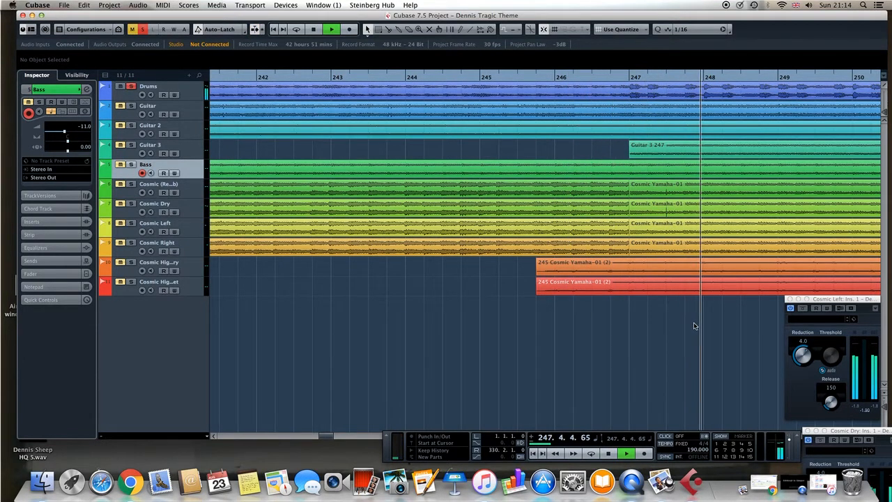
left_click_drag(330, 436, 323, 436)
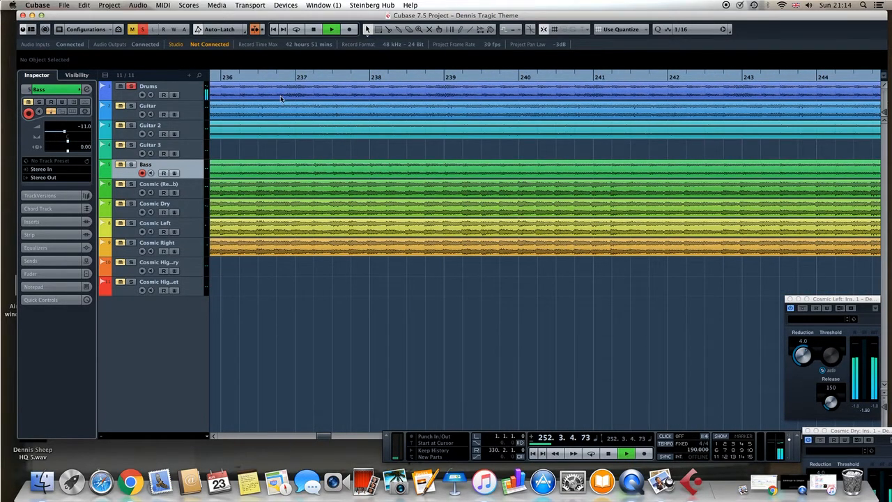
Select the Drums track and examine its channel settings and inserts.
left_click(189, 95)
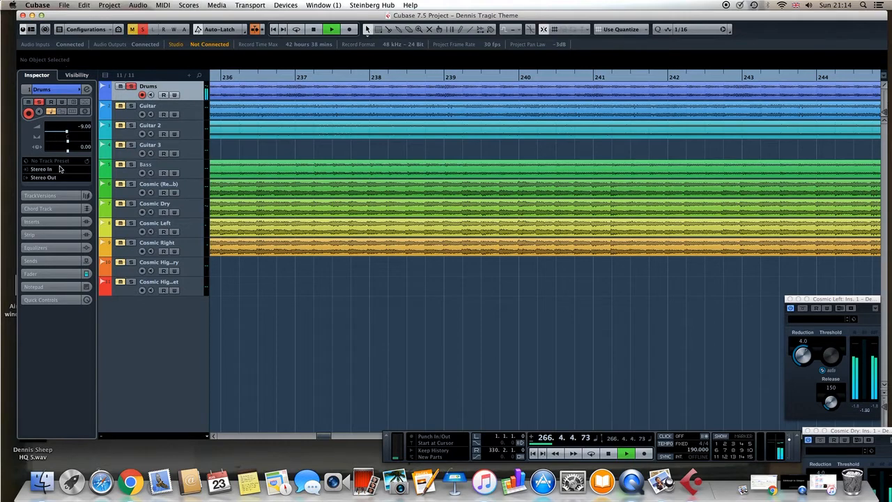
left_click(87, 91)
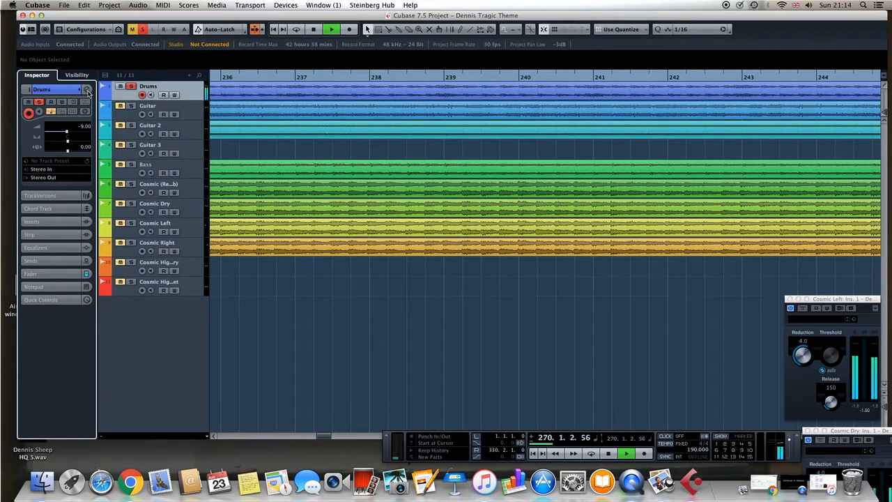
left_click(87, 92)
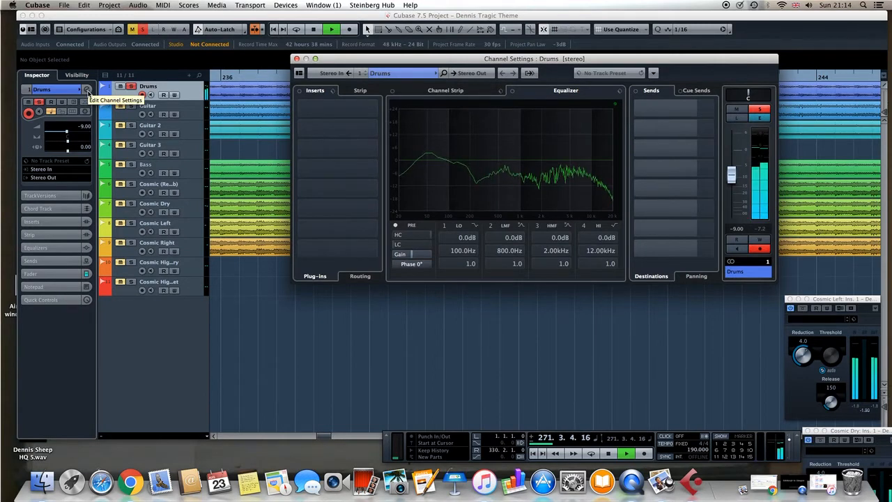
left_click(88, 91)
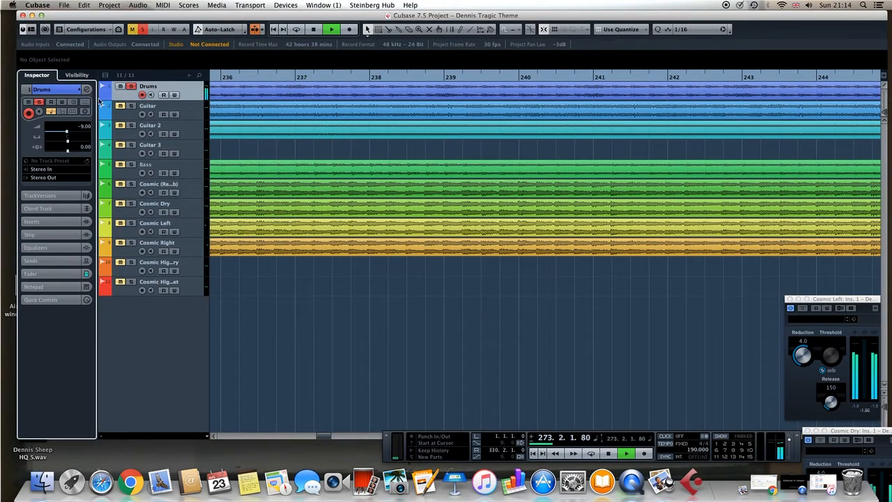
left_click(57, 228)
left_click(64, 131)
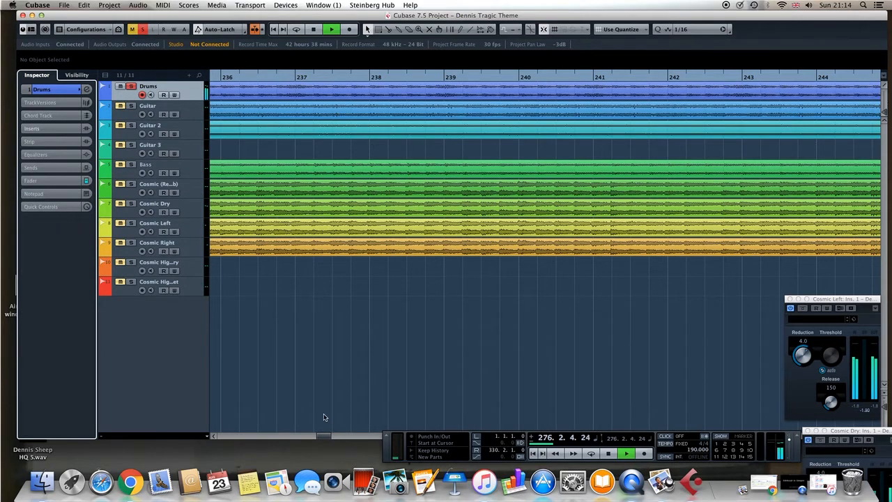
Solo the Guitar track in place of Drums and play it from just after bar 74.
left_click_drag(323, 438, 264, 433)
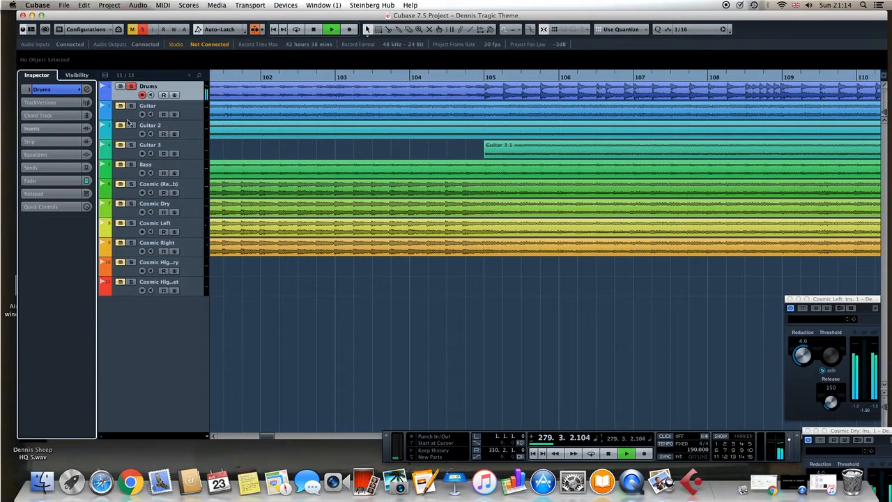
left_click(131, 88)
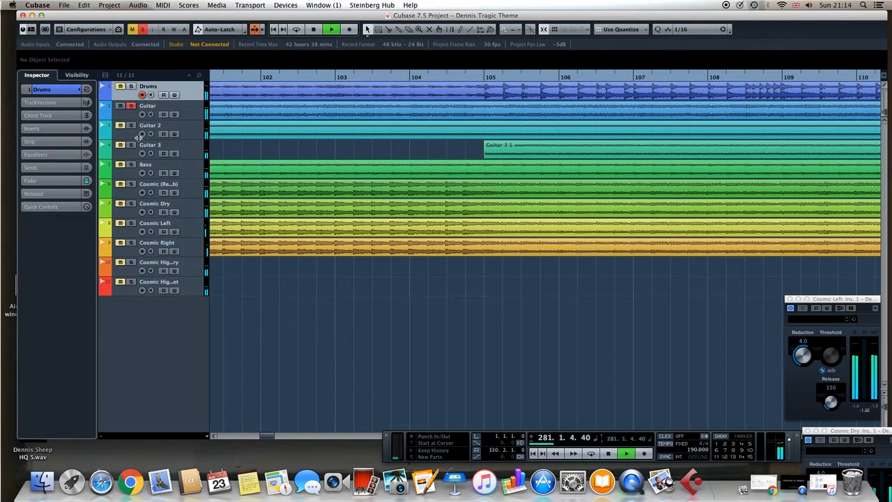
left_click_drag(275, 430, 257, 436)
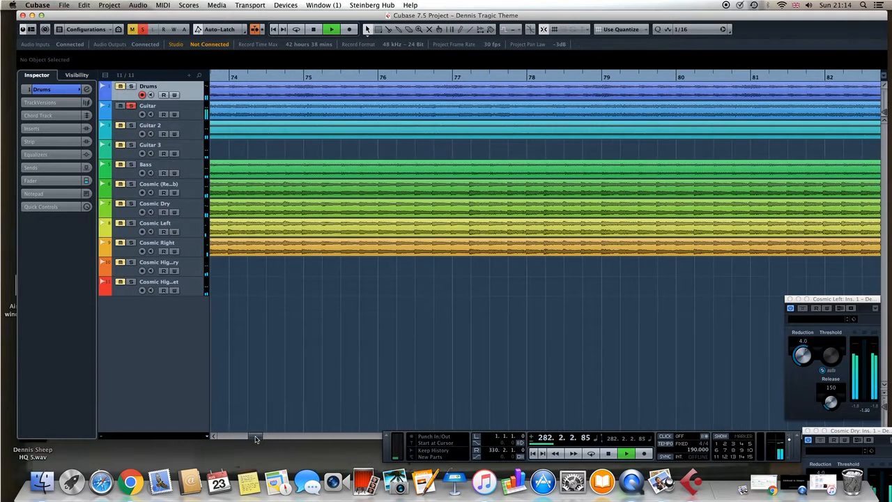
left_click(252, 79)
Select the Guitar track and examine its channel settings.
left_click(183, 110)
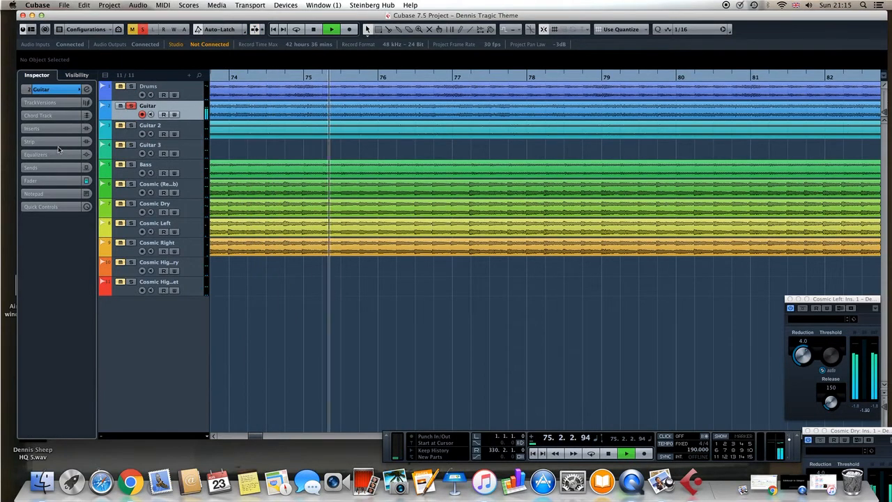
left_click(86, 90)
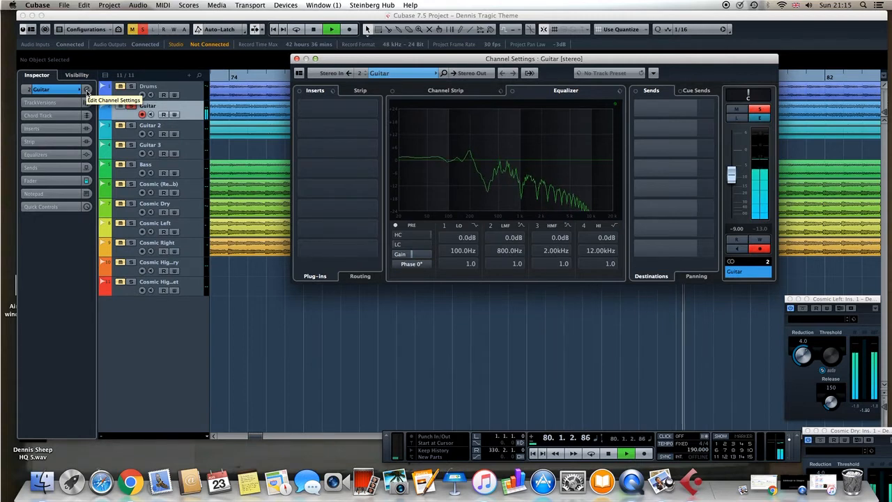
left_click(87, 91)
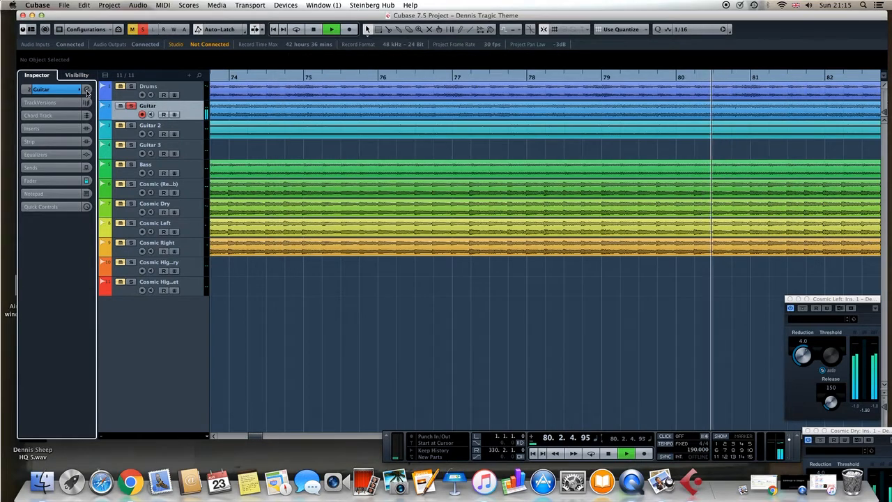
Solo and select Guitar 2 in place of Guitar, and check its basic track settings and inserts.
left_click(131, 126)
left_click(131, 107)
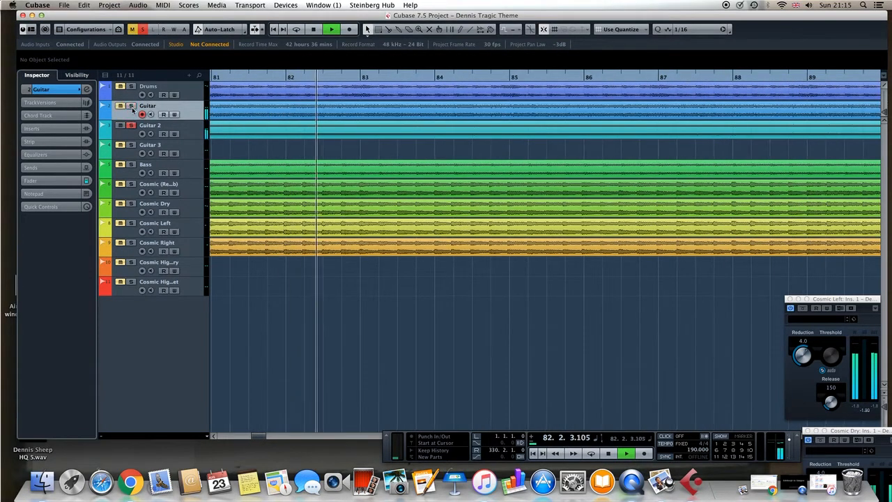
left_click(158, 137)
left_click(70, 91)
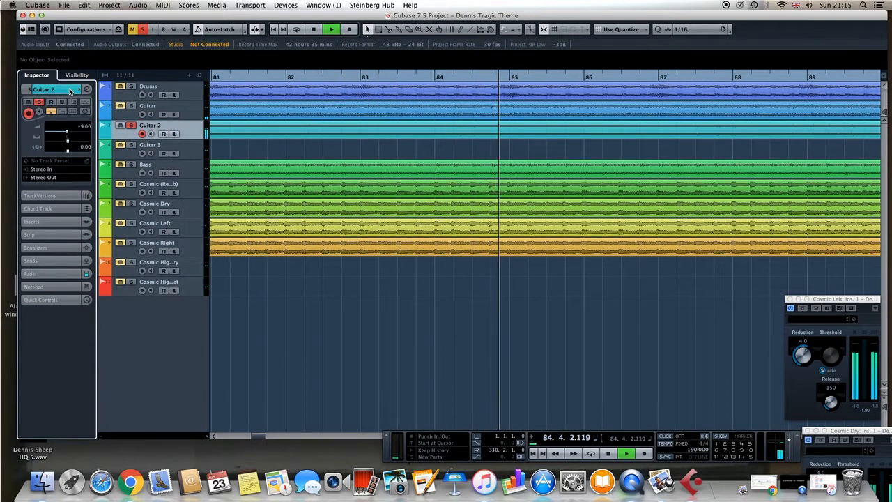
left_click(72, 91)
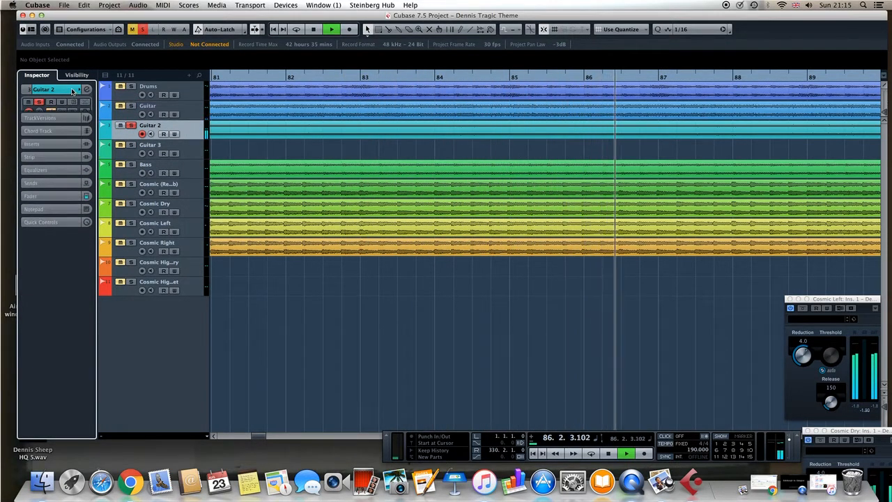
left_click(61, 129)
left_click(61, 129)
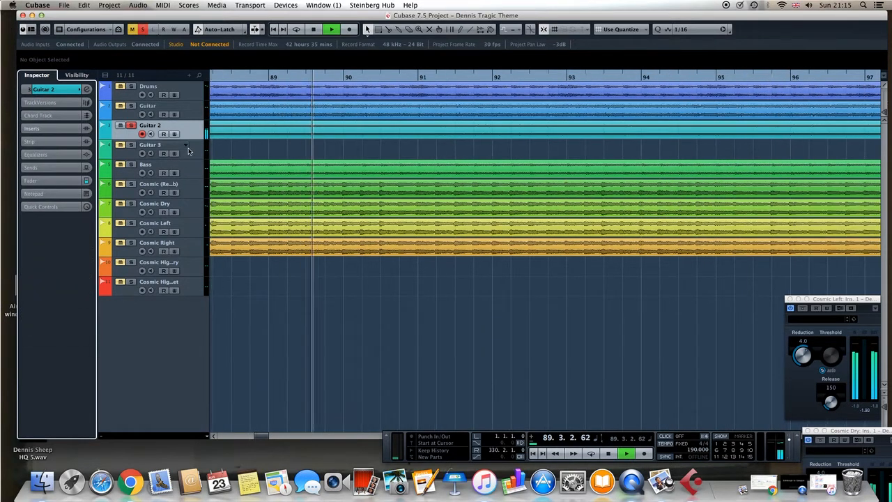
Audition Guitar 3 soloed in place of Guitar 2, and the full mix from about bar 4 with no track soloed.
left_click_drag(262, 437, 225, 429)
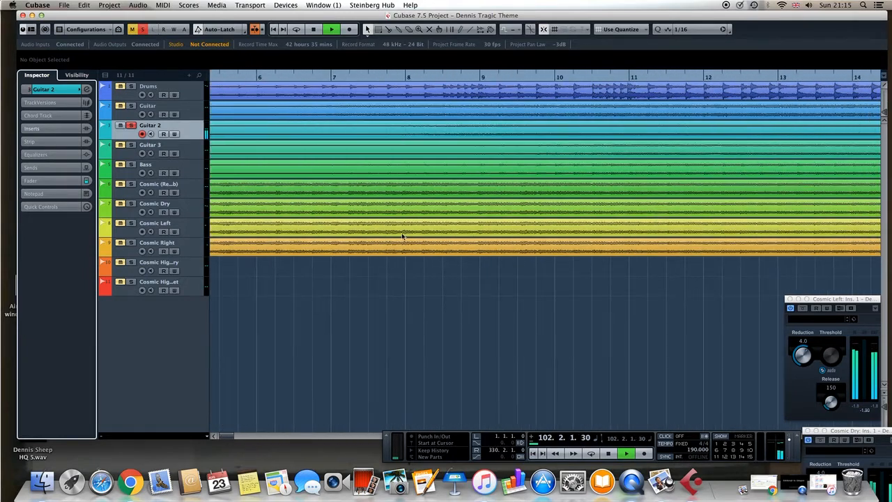
left_click(198, 153)
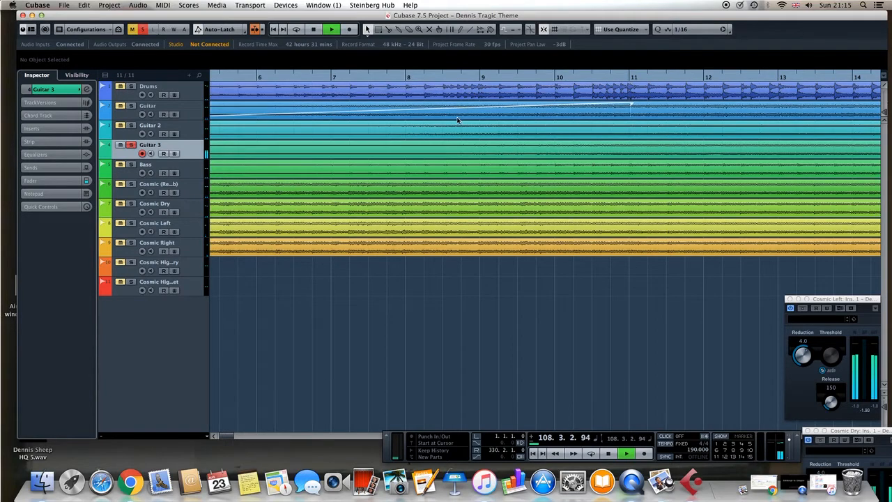
left_click_drag(223, 438, 221, 436)
left_click(436, 83)
left_click(126, 146)
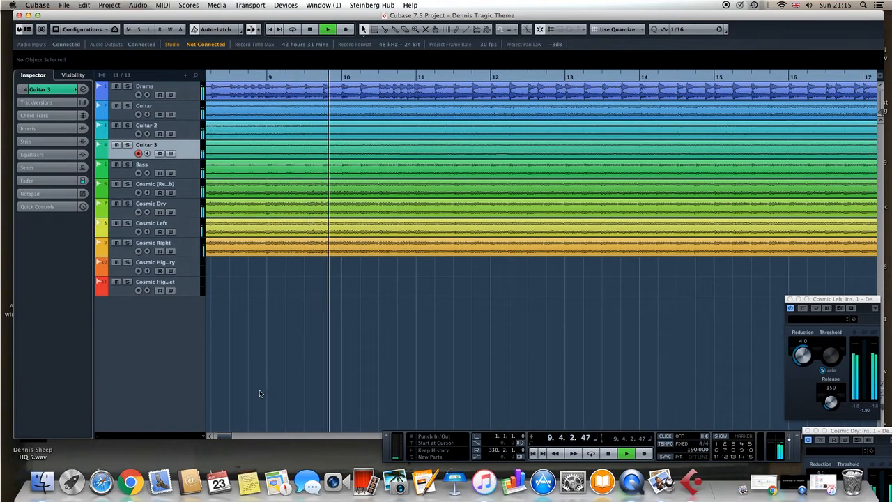
Return the playback position to bar 1, play Guitar 3 soloed, and check its inserts.
left_click_drag(228, 438, 221, 439)
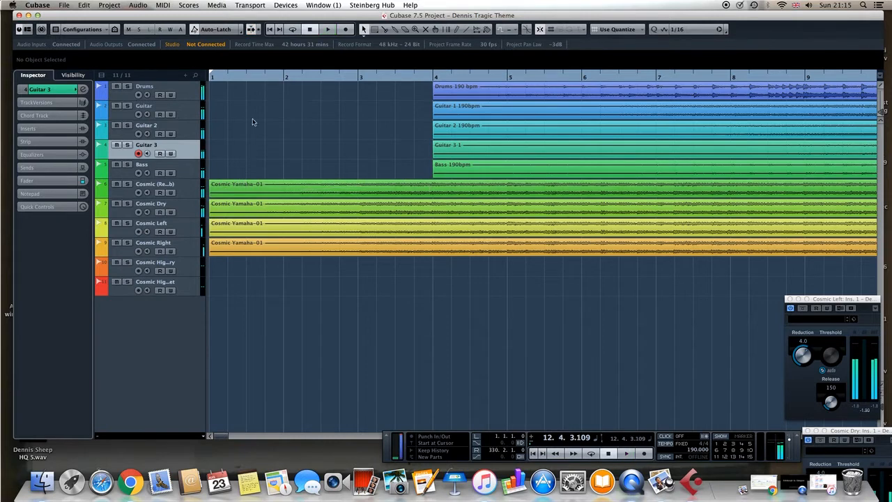
left_click_drag(223, 79, 199, 78)
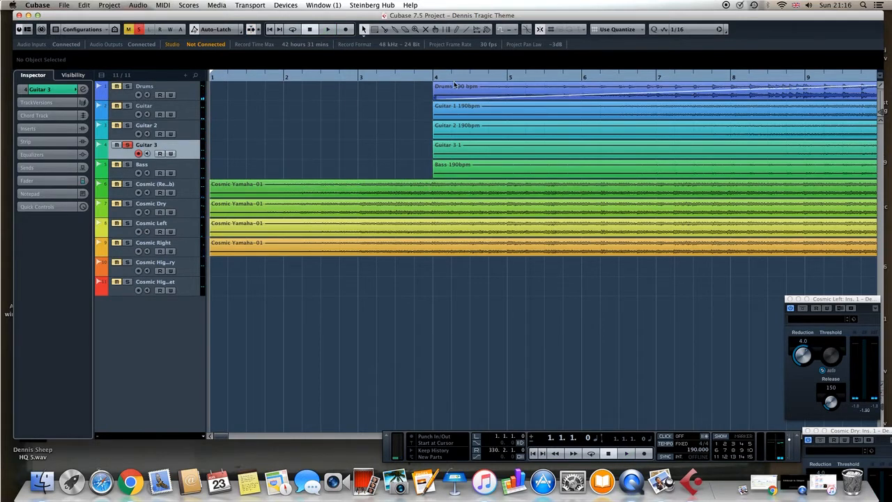
key("space")
left_click(62, 90)
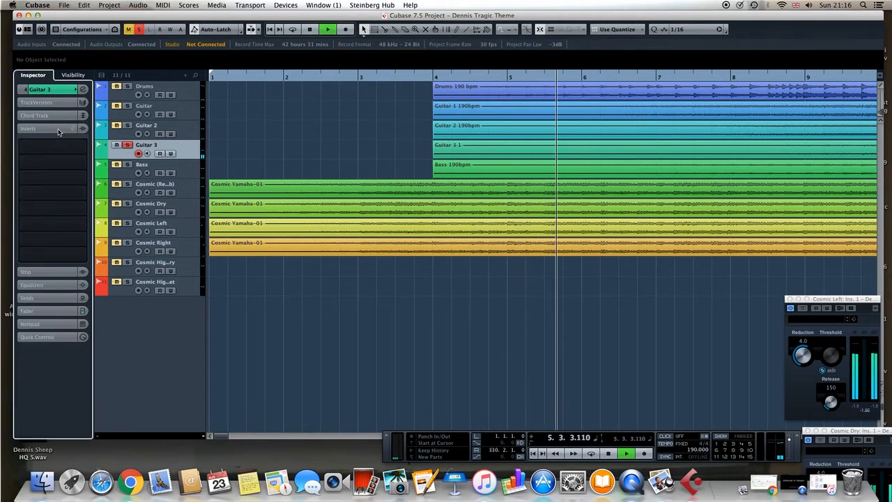
left_click(61, 92)
Select the Bass track and solo it together with Guitar 3, Guitar 2, Guitar and Drums.
left_click(185, 170)
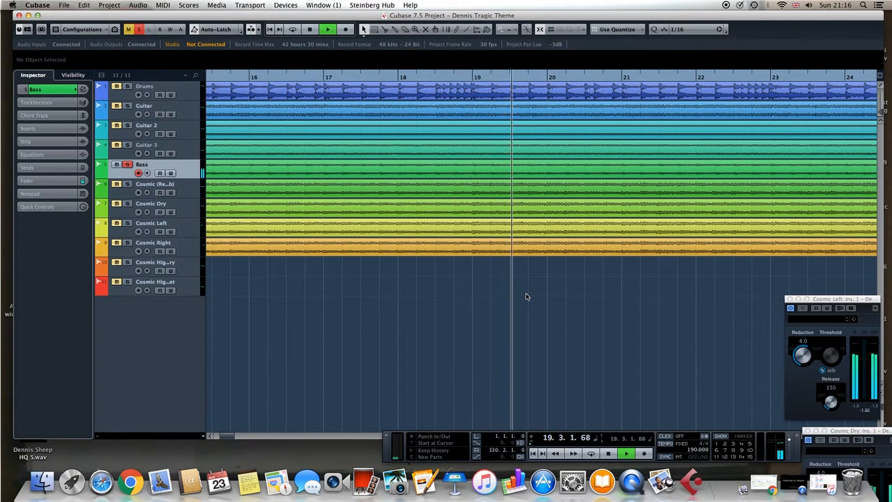
left_click_drag(127, 144, 128, 87)
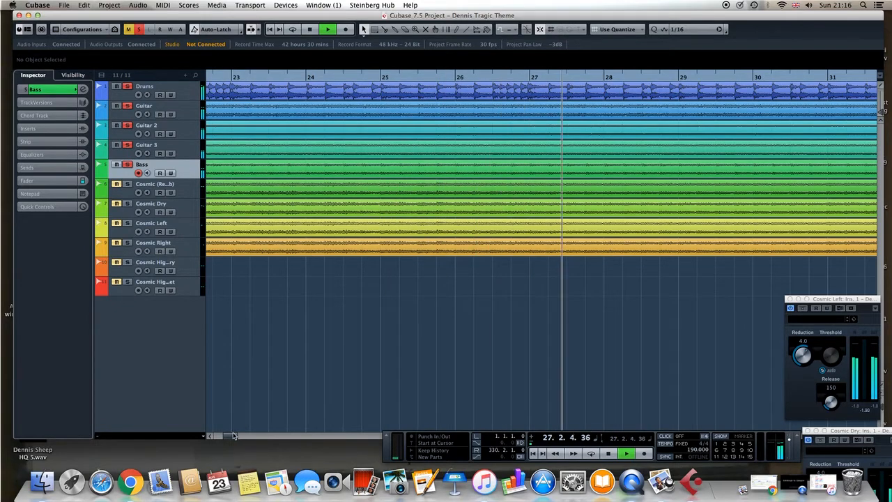
Examine where the tracks end around bars 305 to 317, and return the view to bar 1.
left_click_drag(230, 436, 221, 436)
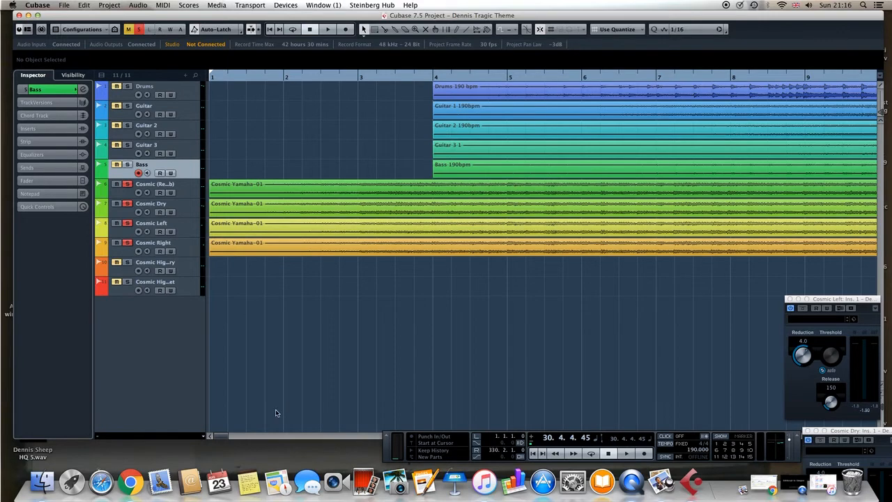
left_click_drag(222, 437, 351, 437)
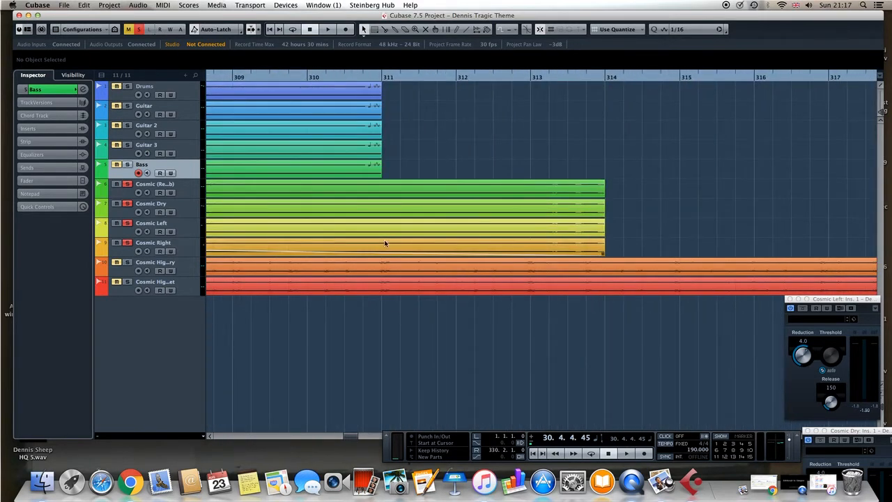
left_click_drag(354, 438, 351, 438)
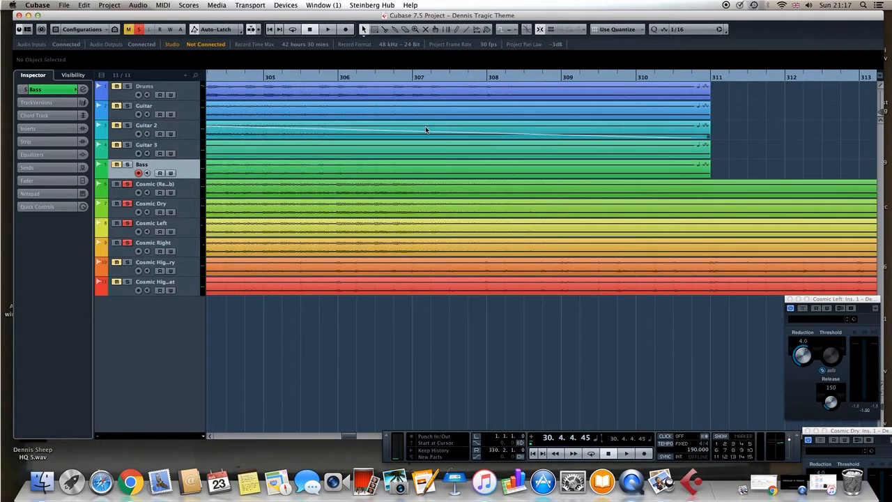
left_click_drag(348, 437, 215, 435)
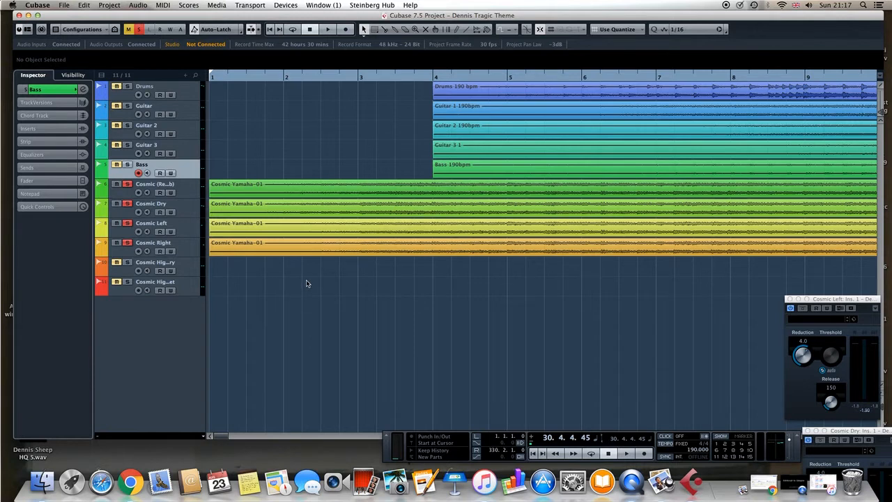
Play the soloed Cosmic (Reverb), Cosmic Dry, Cosmic Left and Cosmic Right tracks together from bar 1.
left_click(209, 76)
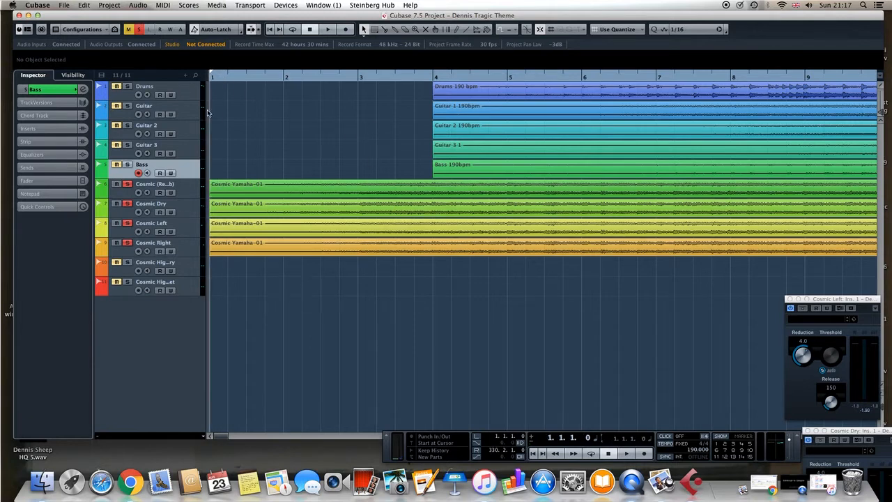
key("space")
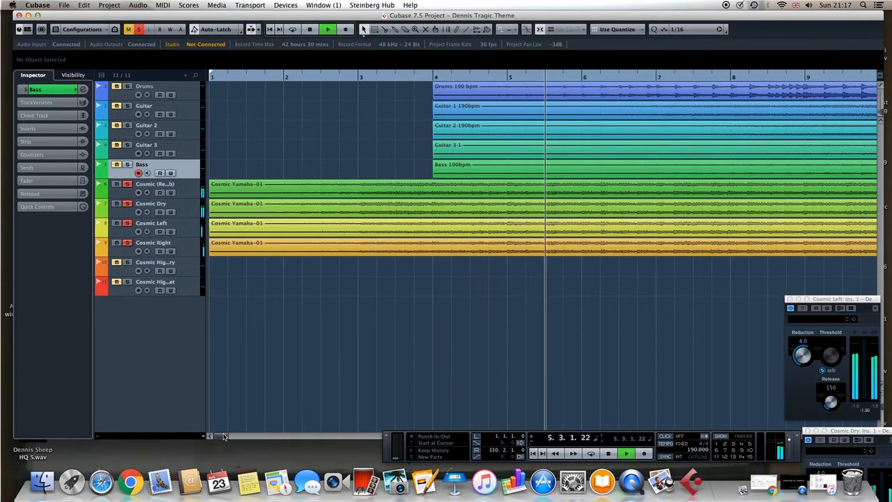
scroll(240, 411, "right", 10)
left_click_drag(224, 438, 223, 438)
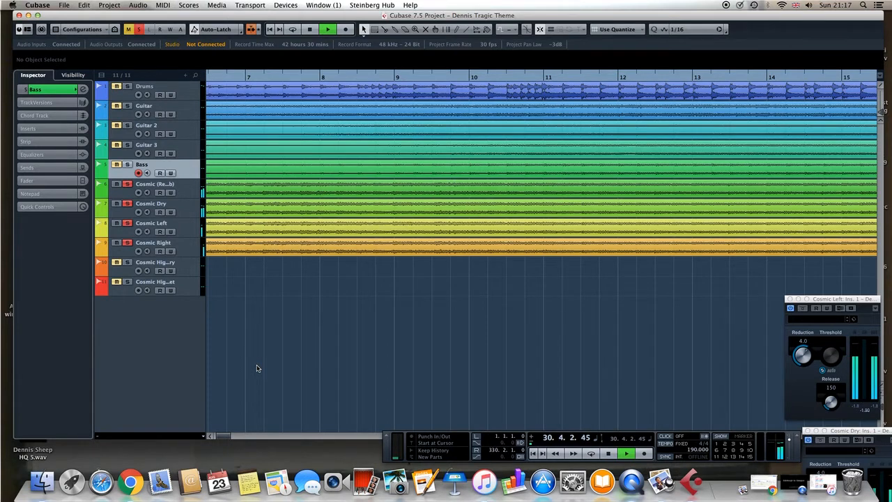
Unsolo Cosmic Right, Cosmic Left and Cosmic (Reverb) and play only Cosmic Dry from about bar 7.
left_click(190, 194)
left_click(128, 243)
left_click(129, 224)
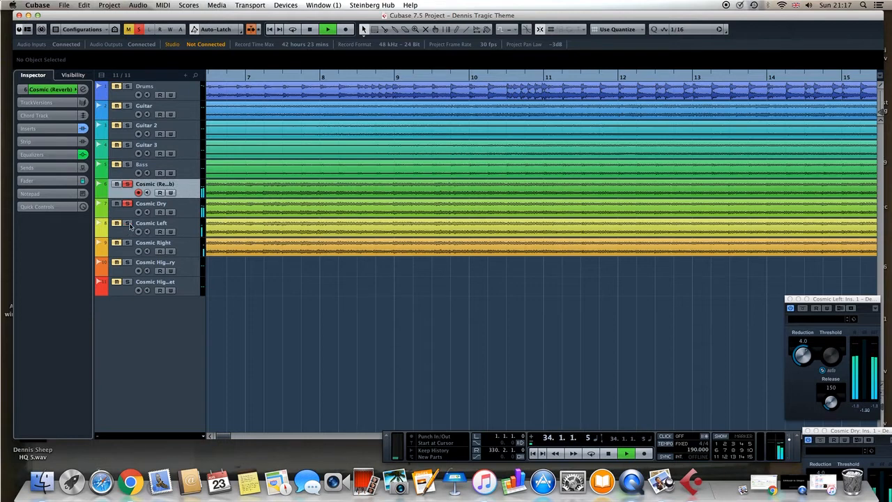
left_click(128, 204)
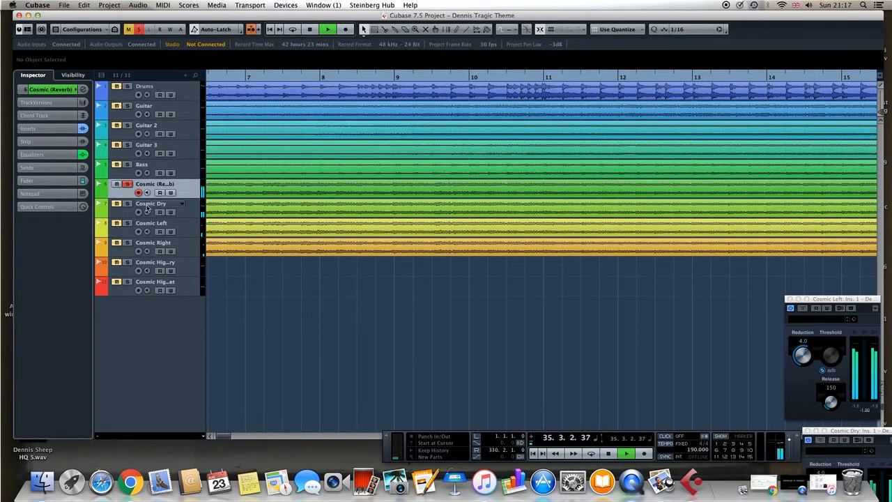
left_click(128, 204)
left_click(128, 185)
left_click(231, 78)
scroll(265, 376, "left", 6)
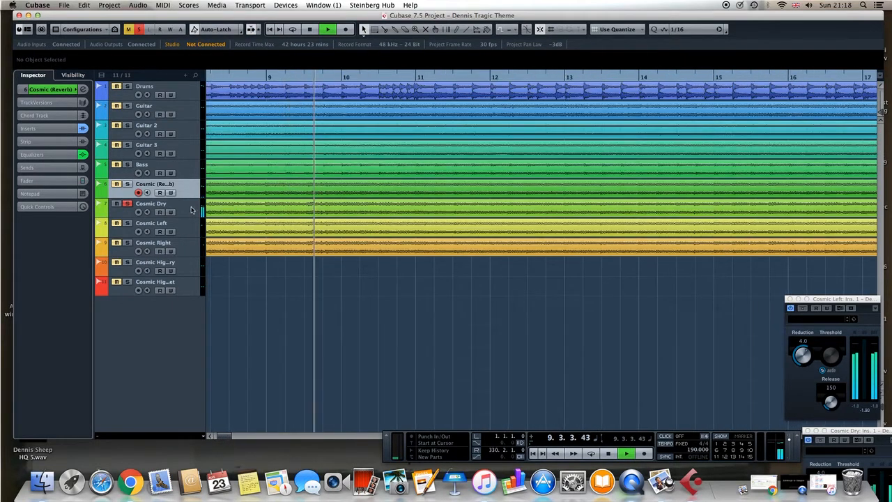
Compare the inserts of Cosmic Dry with those of Cosmic Left, Cosmic Right and Cosmic (Reverb), finishing on Cosmic Dry.
left_click(189, 207)
left_click(50, 129)
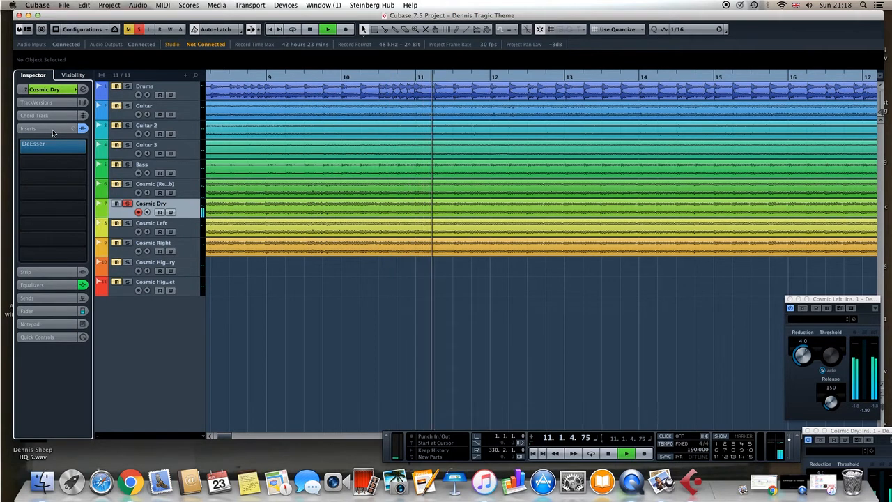
left_click(194, 230)
left_click(194, 248)
left_click(190, 210)
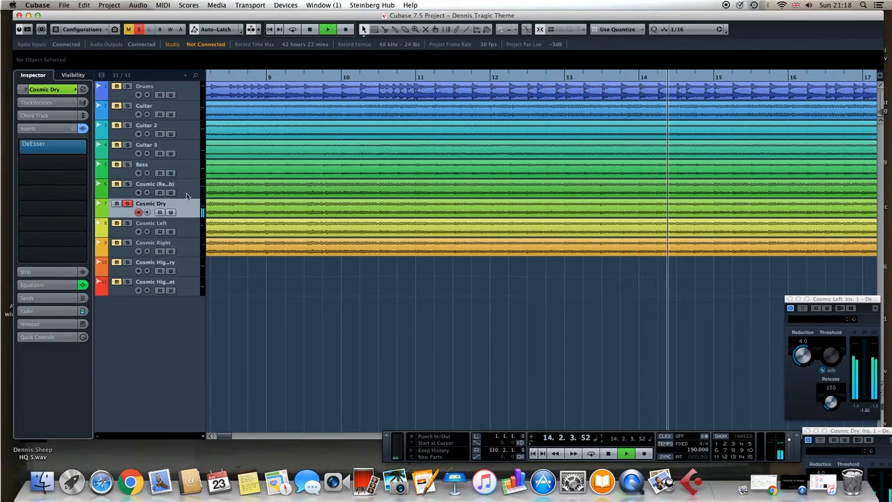
left_click(187, 193)
left_click(190, 208)
left_click(188, 193)
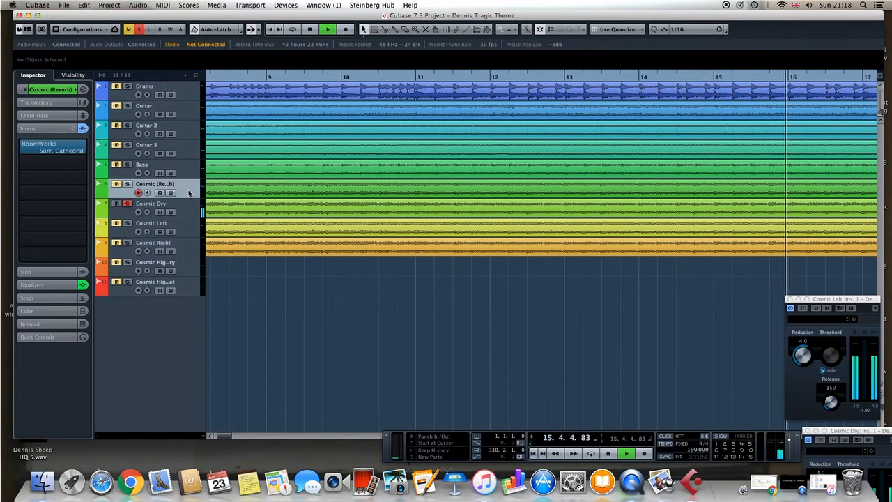
left_click(190, 207)
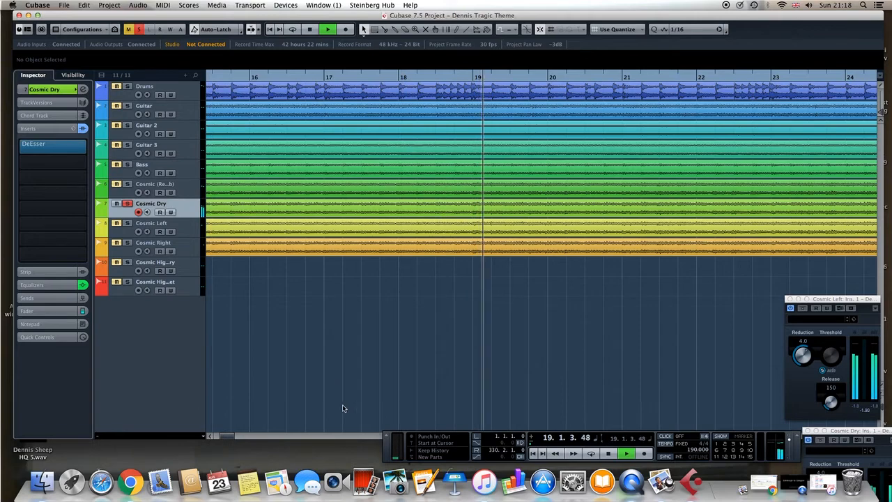
Solo and select Cosmic (Reverb) in place of Cosmic Dry, and play it from about bar 3.
left_click_drag(229, 436, 224, 436)
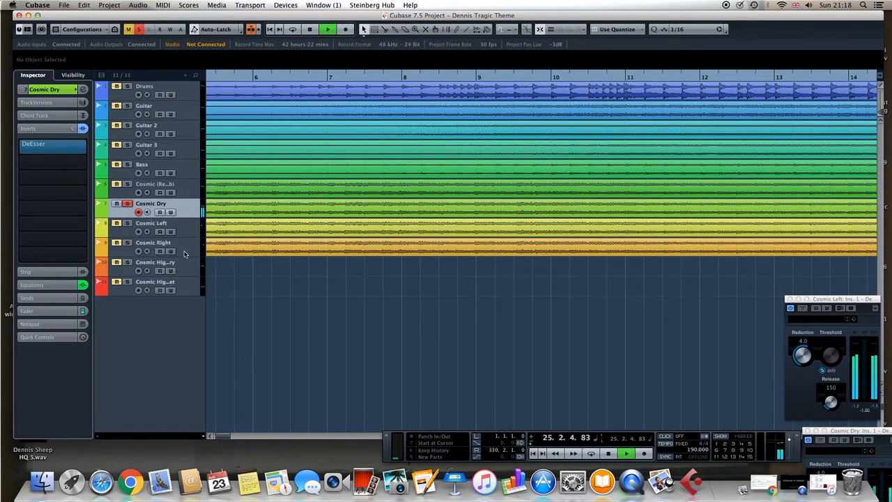
left_click(127, 204)
left_click(127, 184)
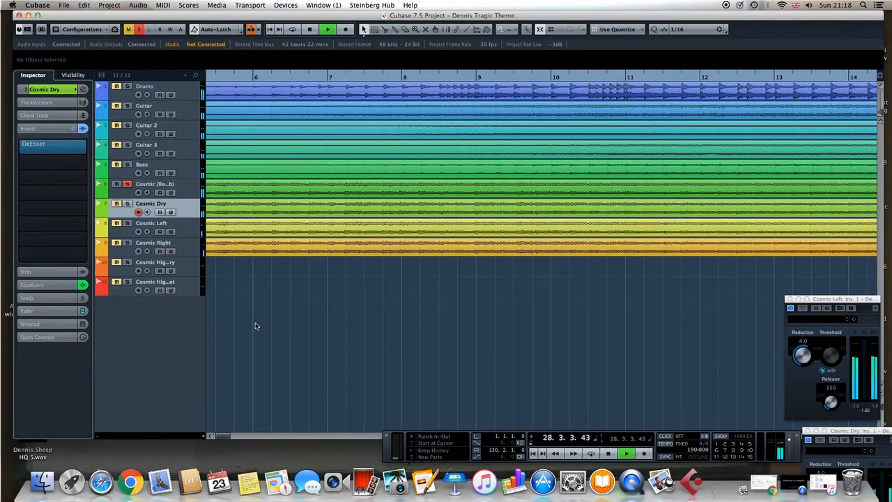
left_click_drag(228, 438, 221, 438)
left_click(367, 77)
left_click(192, 196)
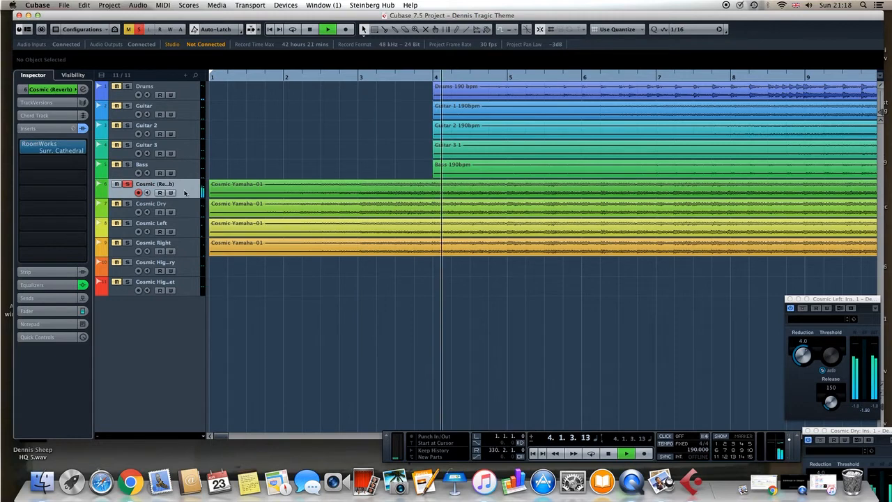
Open the RoomWorks insert's settings on Cosmic (Reverb) and place the window in the empty area below the tracks.
left_click(57, 149)
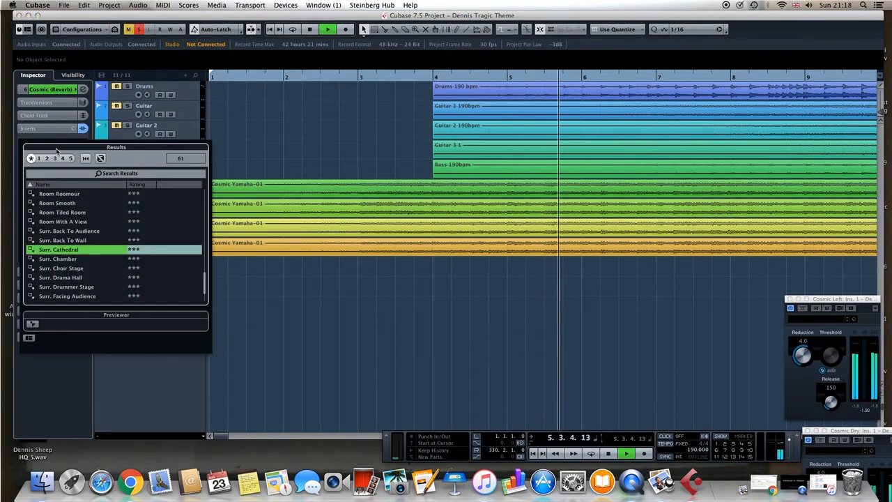
left_click_drag(43, 146, 81, 154)
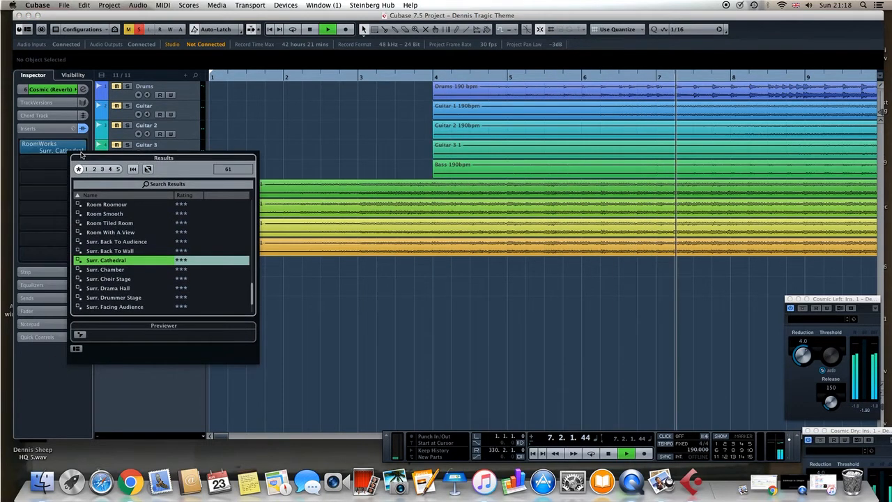
left_click(78, 149)
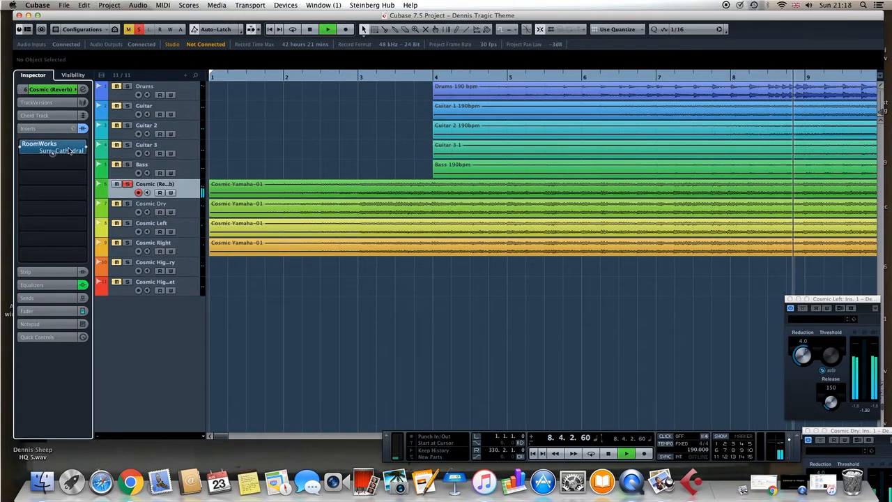
left_click(69, 151)
left_click(69, 151)
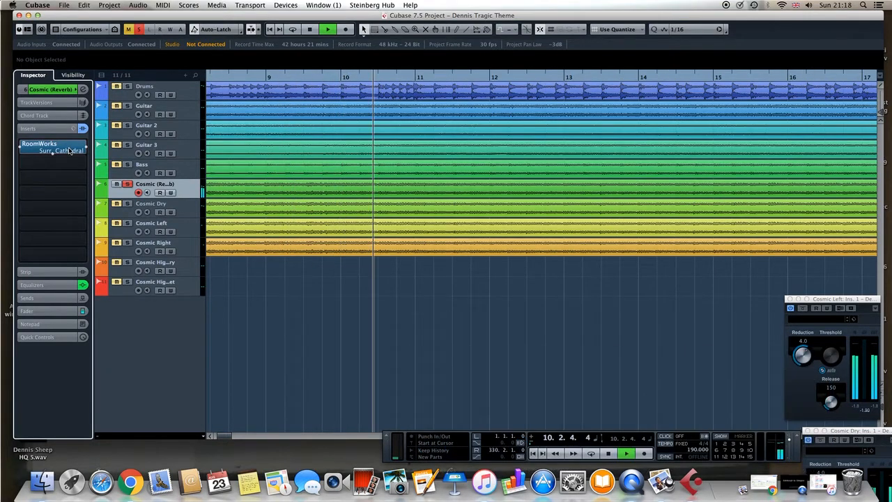
left_click(69, 150)
left_click_drag(559, 344, 431, 287)
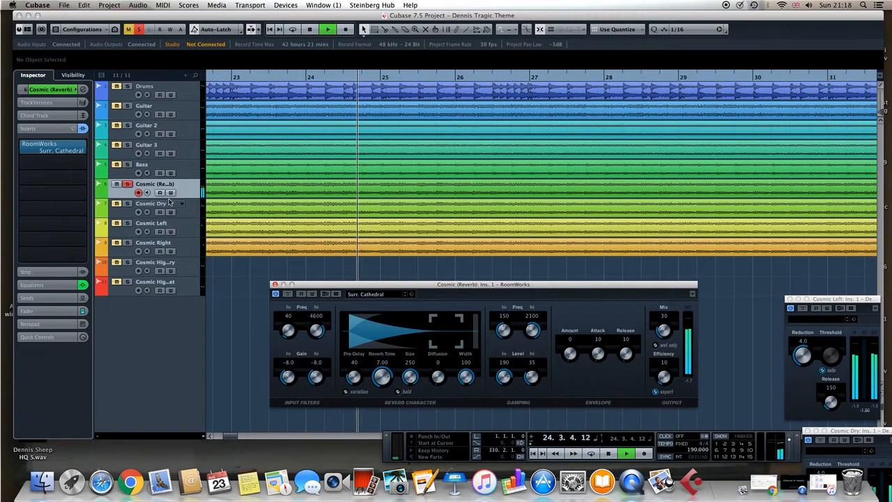
Audition Cosmic Dry together with Cosmic (Reverb), and solo Cosmic Left and Cosmic Right in their place.
left_click(128, 204)
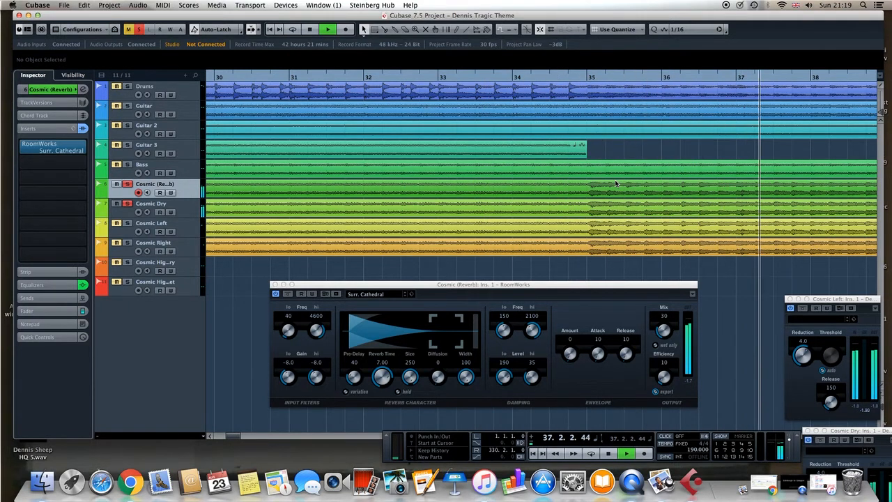
left_click(130, 204)
left_click(129, 185)
left_click(129, 243)
left_click(128, 224)
Compare the inserts of Cosmic Left and Cosmic Right while both play soloed.
left_click(187, 226)
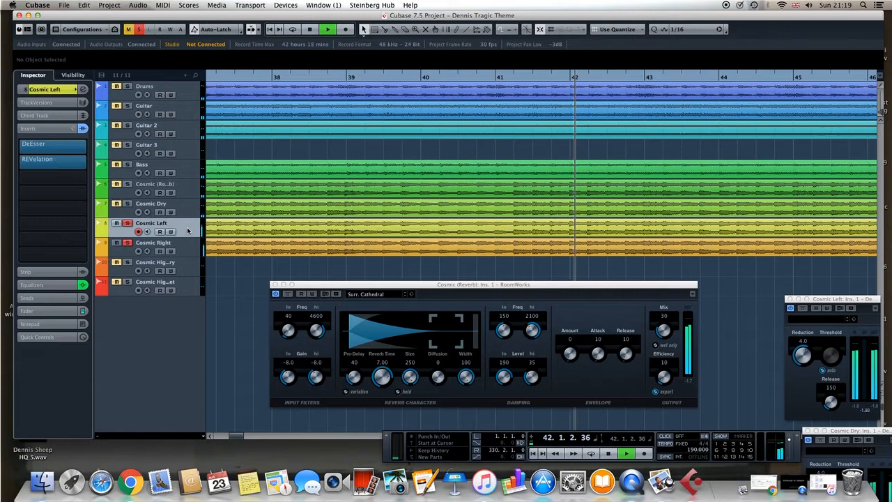
left_click(191, 249)
left_click(192, 229)
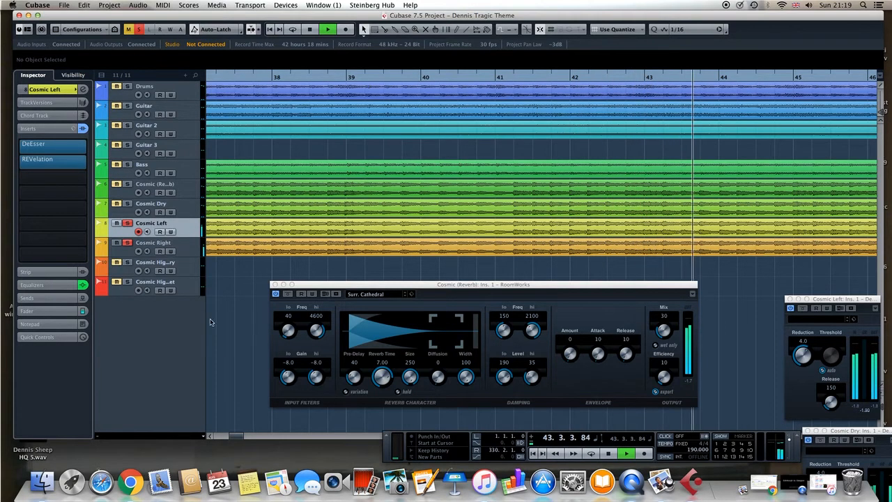
left_click_drag(238, 436, 233, 438)
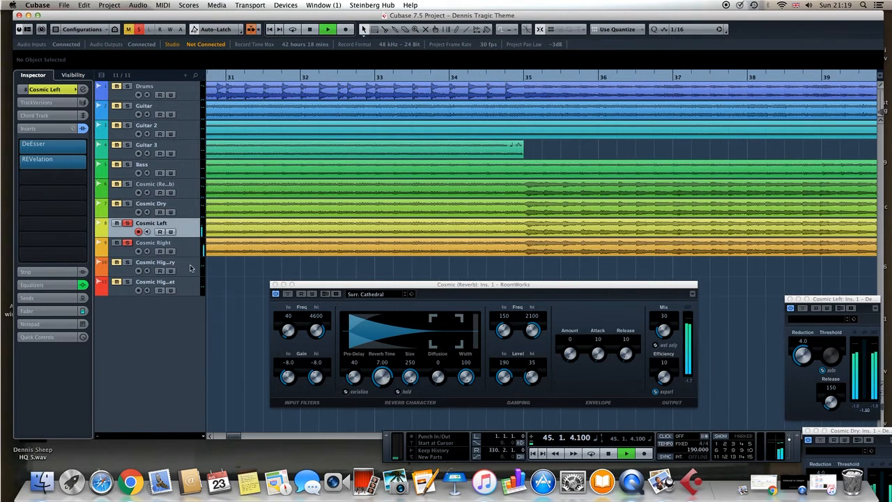
left_click(188, 247)
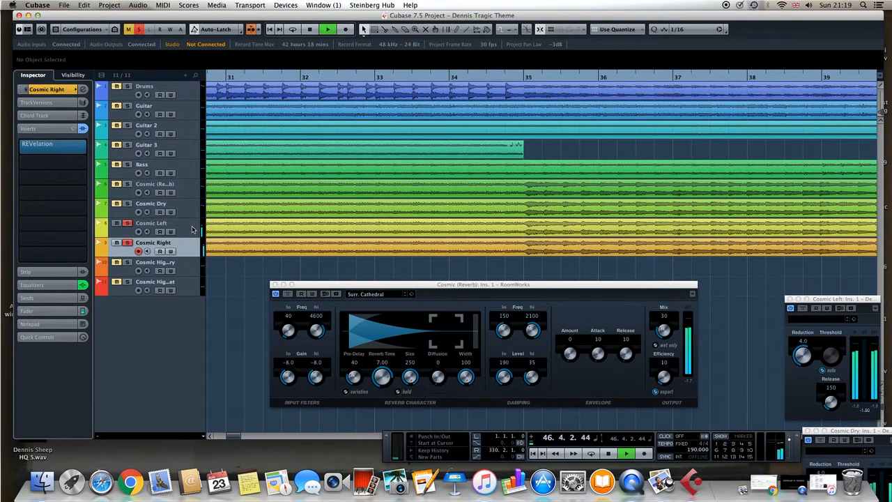
left_click(193, 229)
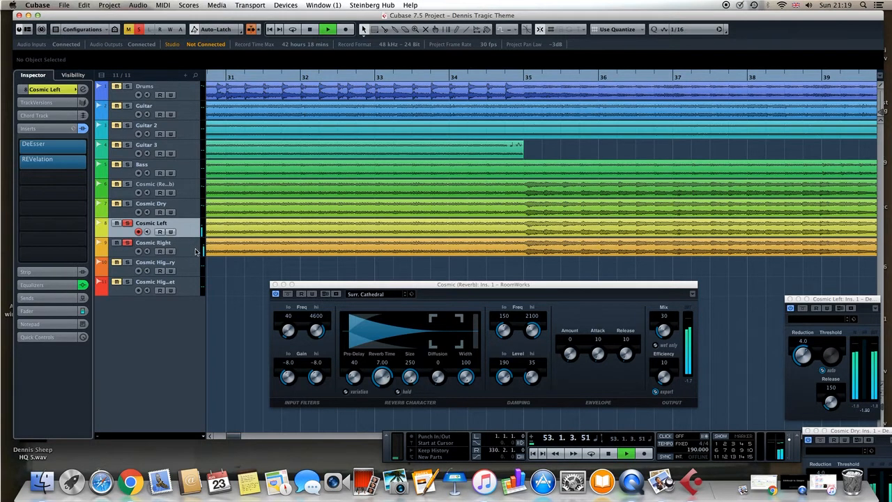
left_click(193, 252)
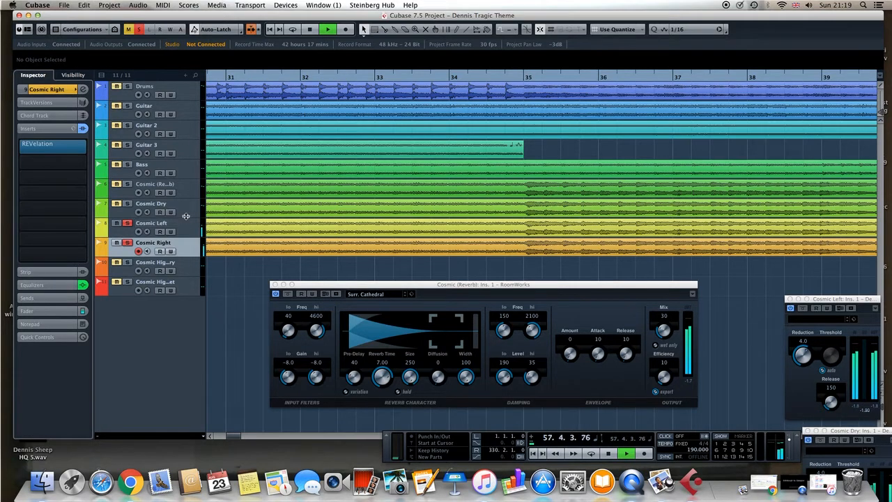
Audition Cosmic Left without Cosmic Right, recheck both tracks' inserts, and solo Cosmic Right again.
left_click(128, 243)
left_click(188, 228)
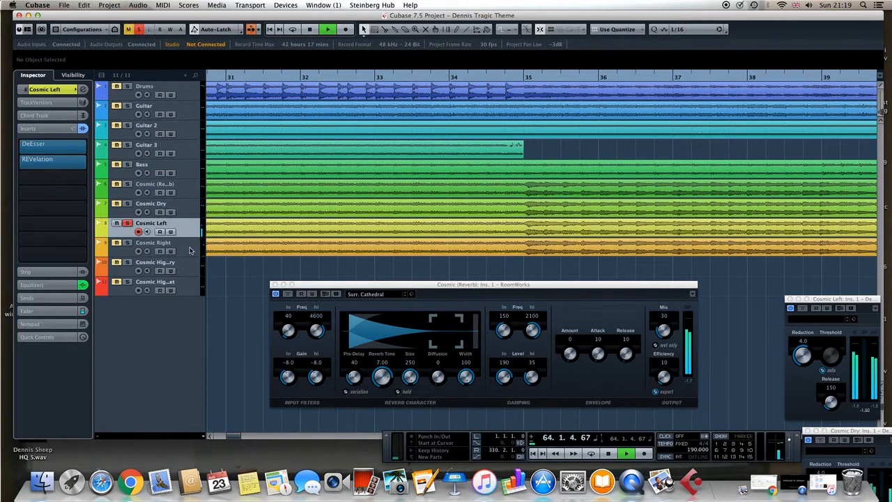
left_click(190, 249)
left_click(190, 231)
left_click(193, 248)
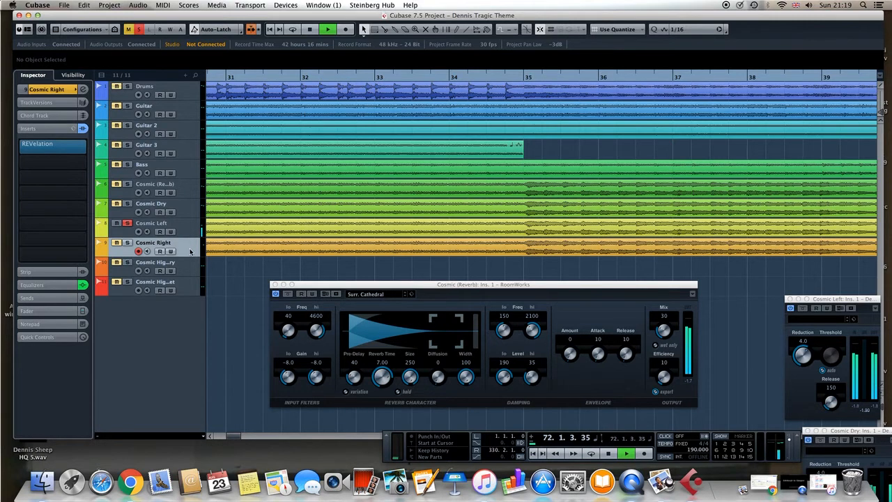
left_click(127, 242)
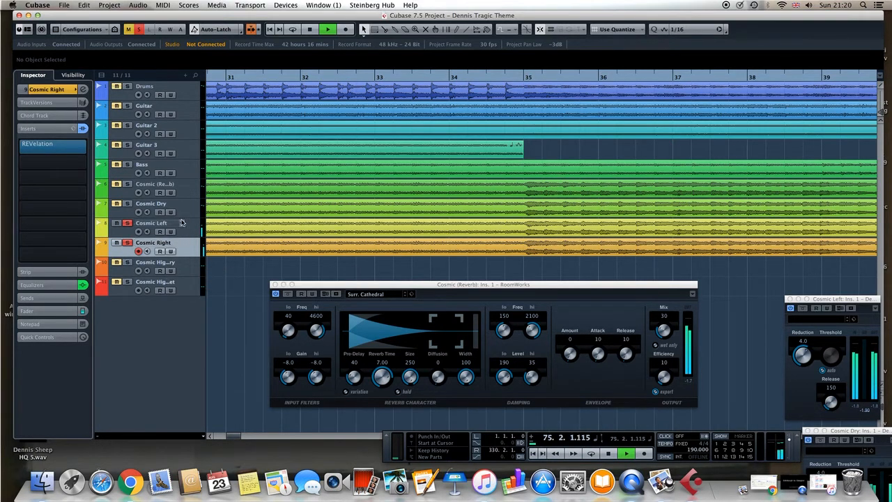
Compare the volume and pan settings of Cosmic Left and Cosmic Right, and show Cosmic Right's inserts again.
left_click(61, 90)
left_click(192, 229)
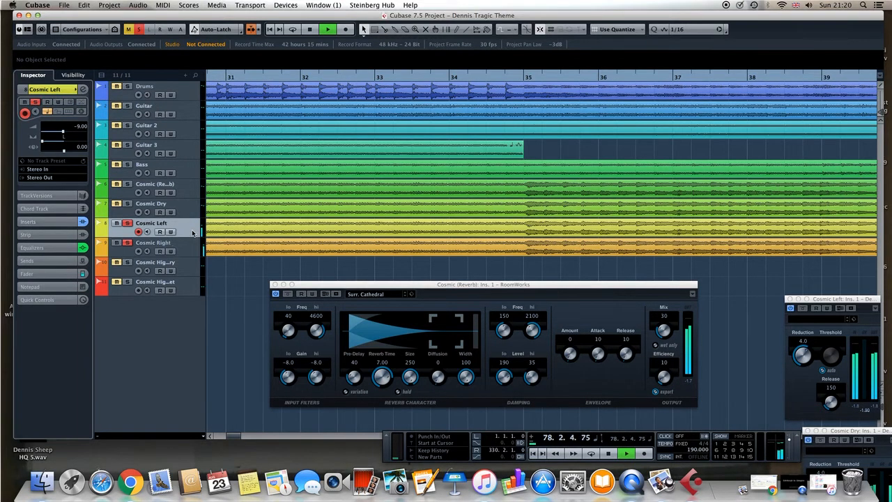
left_click(193, 248)
left_click(193, 237)
left_click(199, 243)
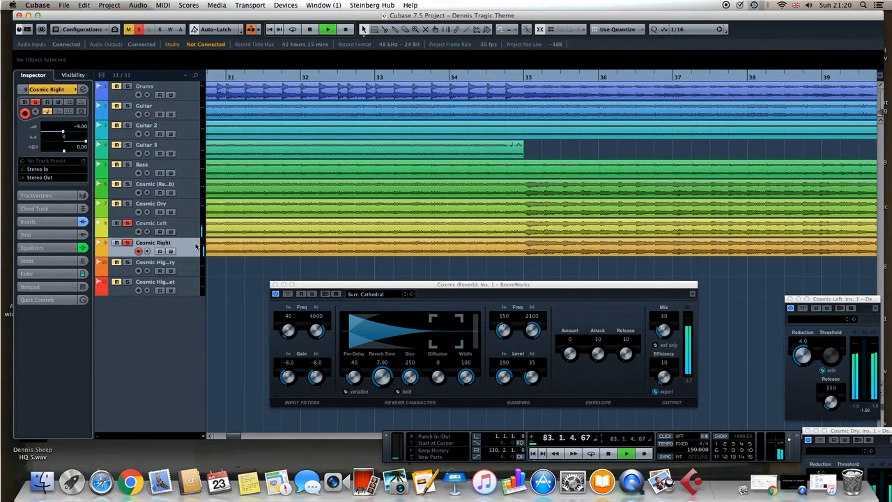
left_click(56, 219)
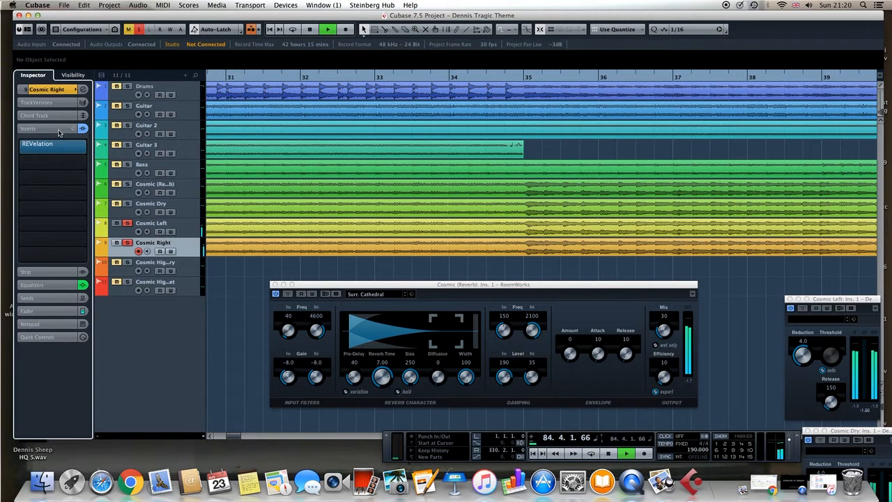
Compare the inserts of Cosmic Left and Cosmic Right, and view the REVelation settings on Cosmic Left.
left_click(196, 235)
left_click(194, 249)
left_click(192, 236)
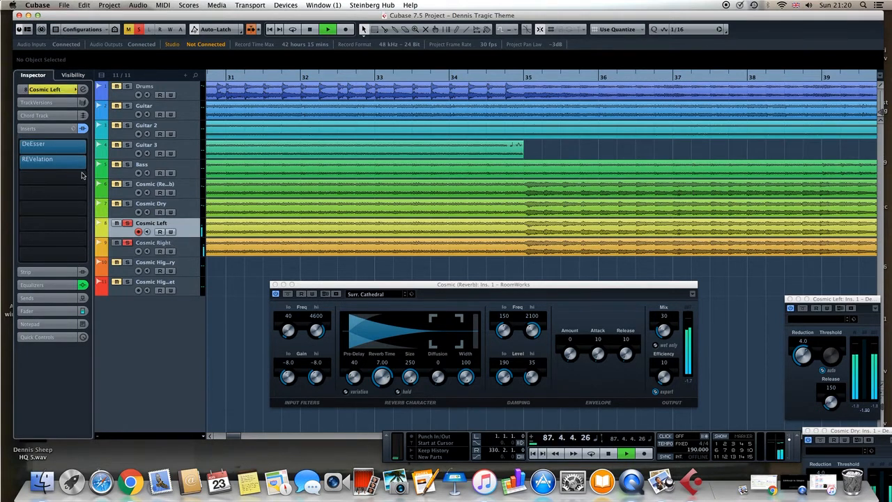
left_click(59, 166)
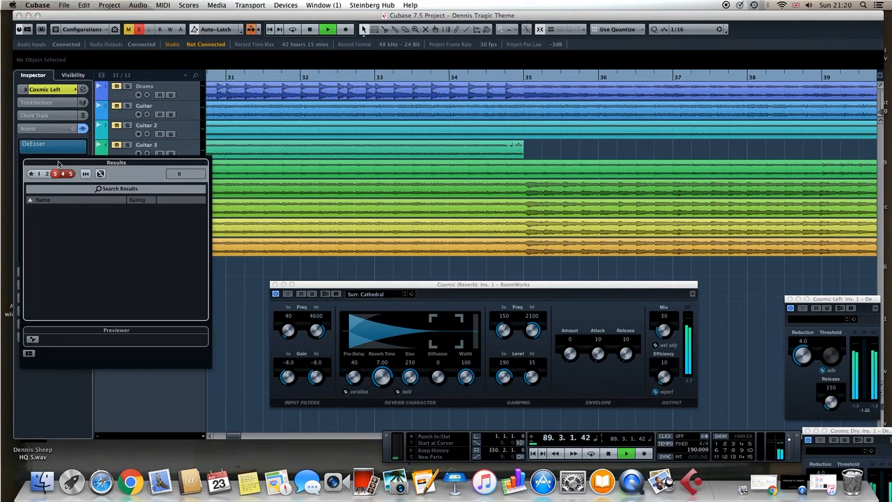
left_click_drag(110, 166, 192, 190)
left_click(62, 166)
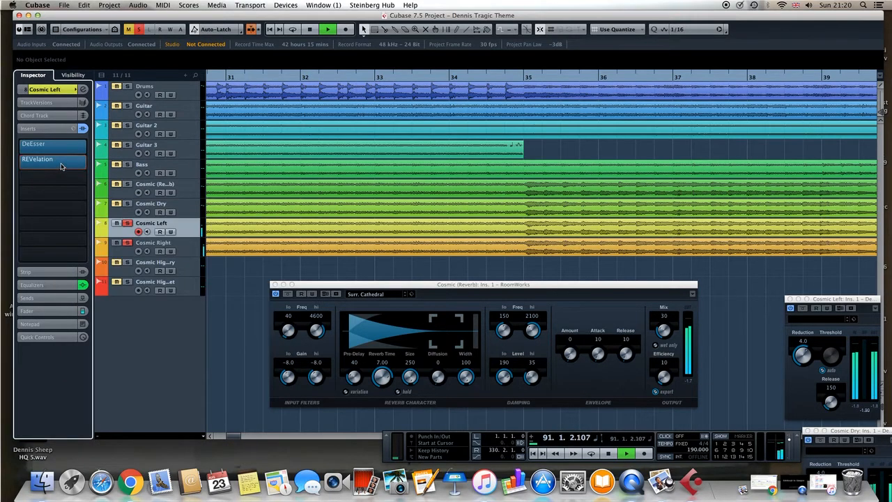
left_click(61, 166)
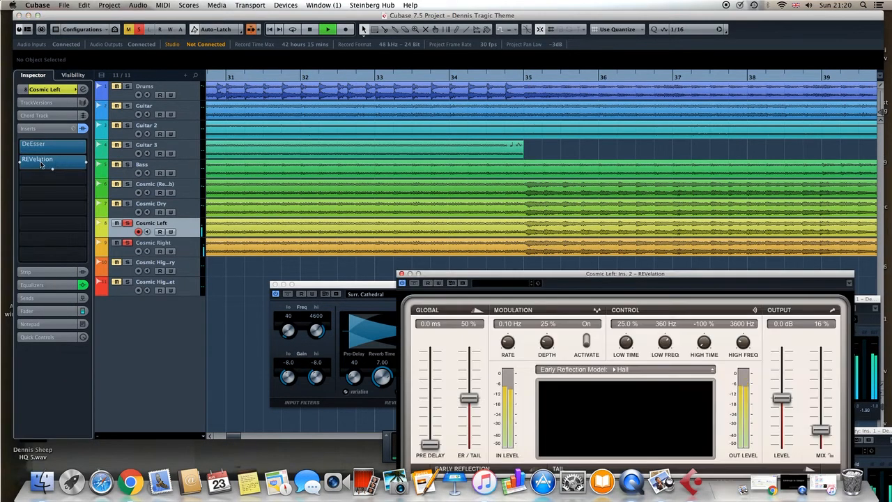
left_click(402, 275)
Open the REVelation insert on Cosmic Right, bring its window into view to check the settings, and close it.
left_click(187, 249)
left_click(53, 144)
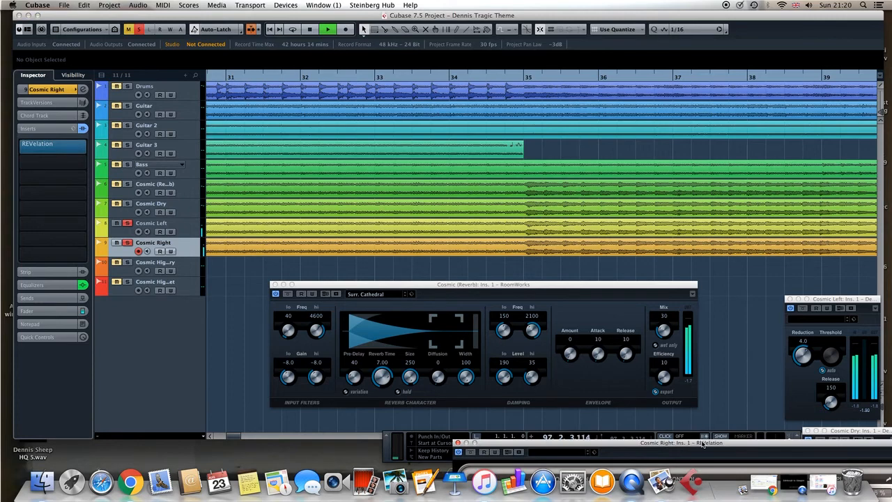
left_click_drag(703, 444, 555, 269)
left_click(312, 269)
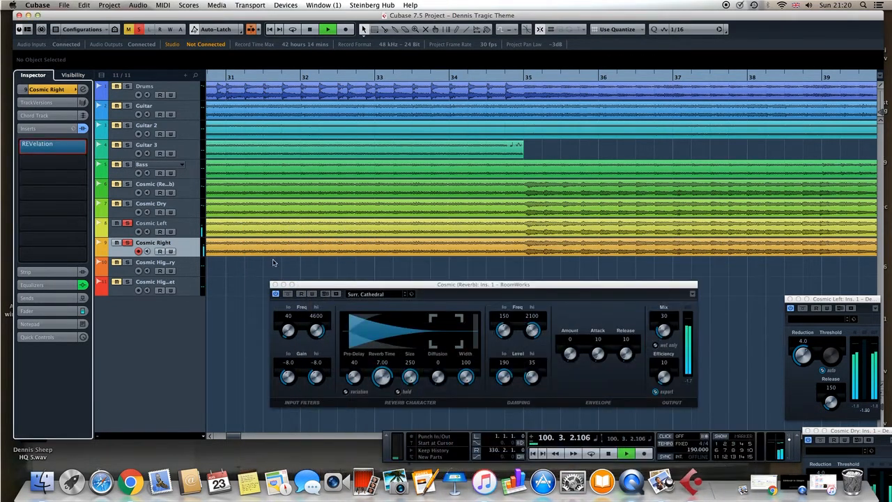
Reopen REVelation on Cosmic Left, bring its whole window into view, and examine its settings and early reflection model options.
left_click(192, 231)
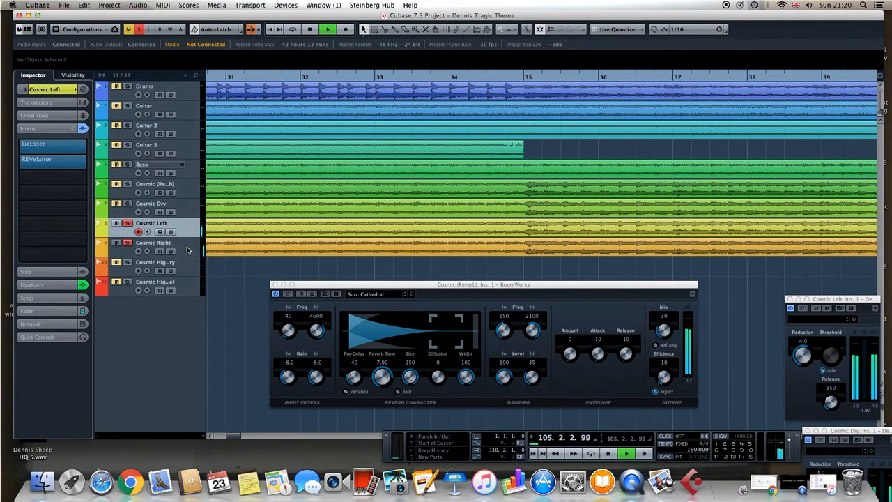
left_click(52, 159)
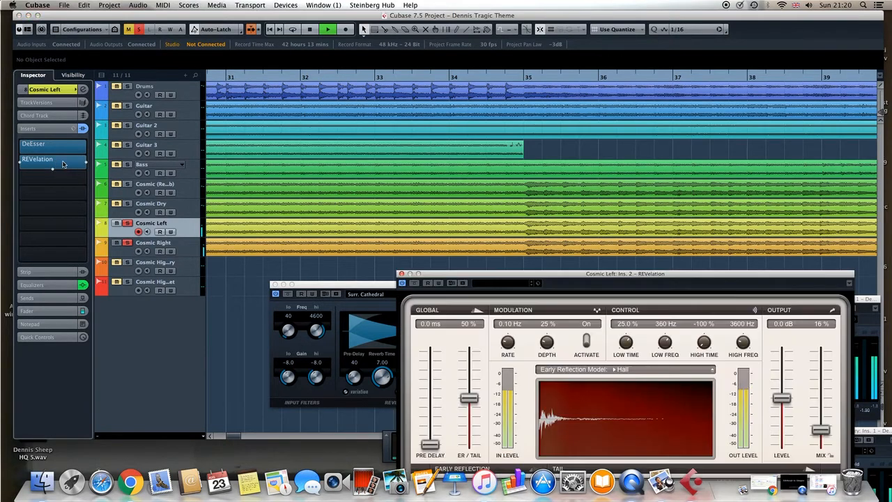
left_click_drag(608, 285, 477, 118)
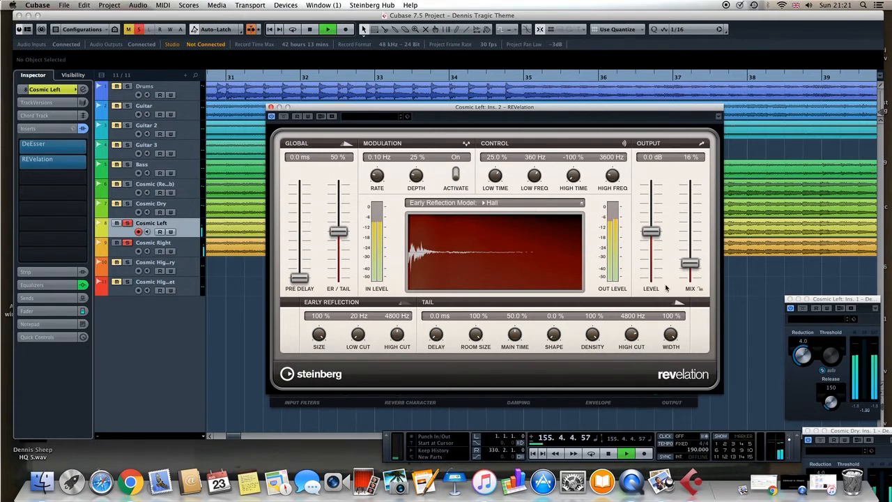
left_click(543, 205)
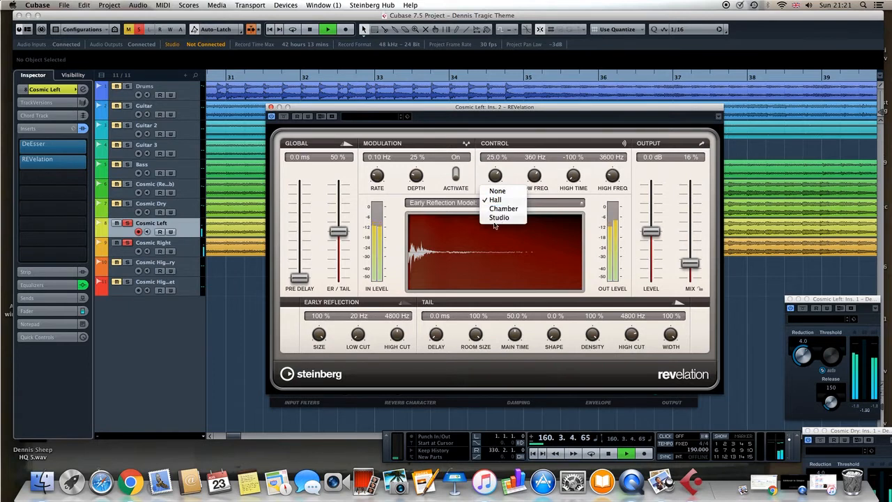
left_click(598, 208)
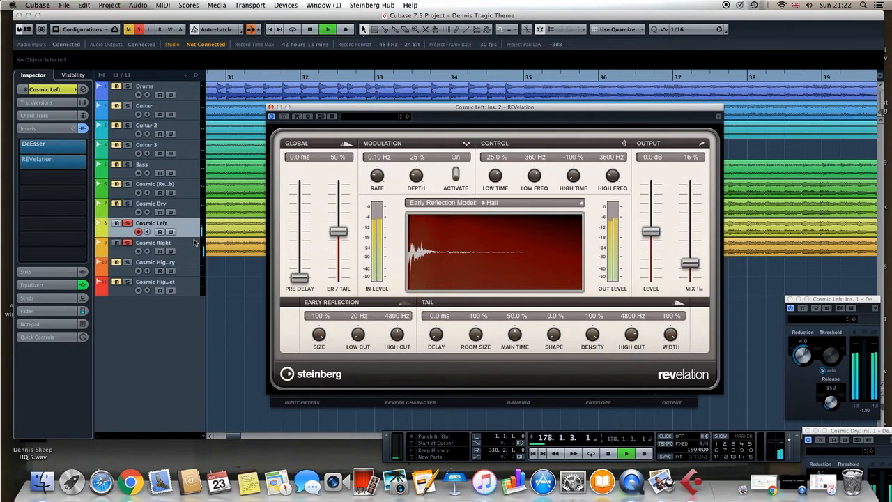
Solo Cosmic High Dry and Cosmic High Wet in place of Cosmic Left and Right, and show where their clips start near bar 245.
left_click(127, 243)
left_click(128, 224)
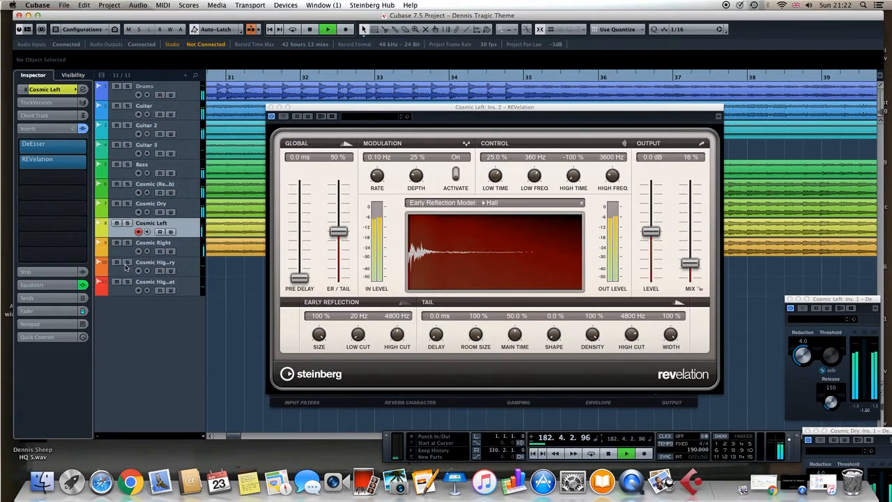
left_click(127, 262)
left_click(127, 282)
left_click_drag(234, 438, 332, 443)
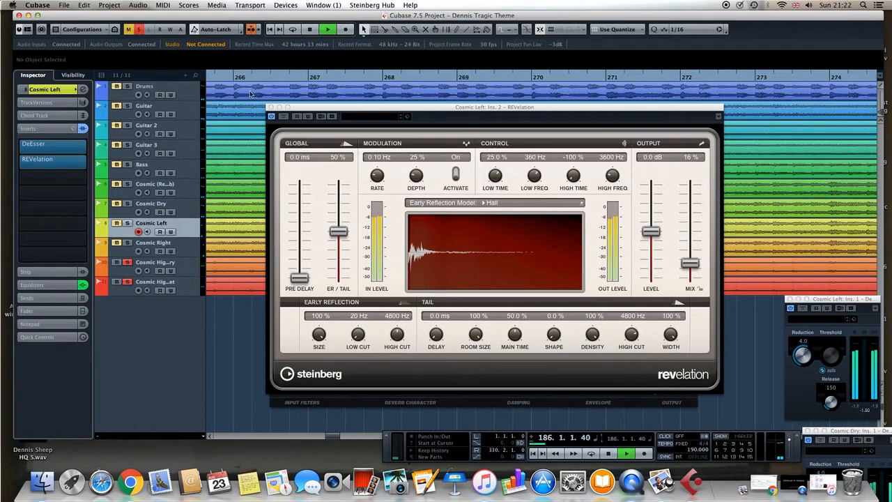
left_click_drag(396, 114, 532, 203)
left_click_drag(332, 438, 322, 437)
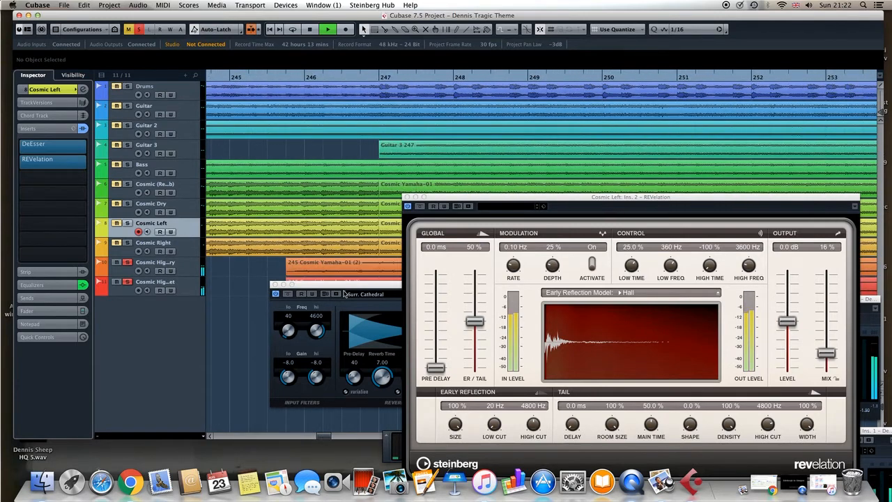
Audition Cosmic Left and Cosmic Right briefly together with the two Cosmic High tracks.
left_click(127, 243)
left_click(128, 223)
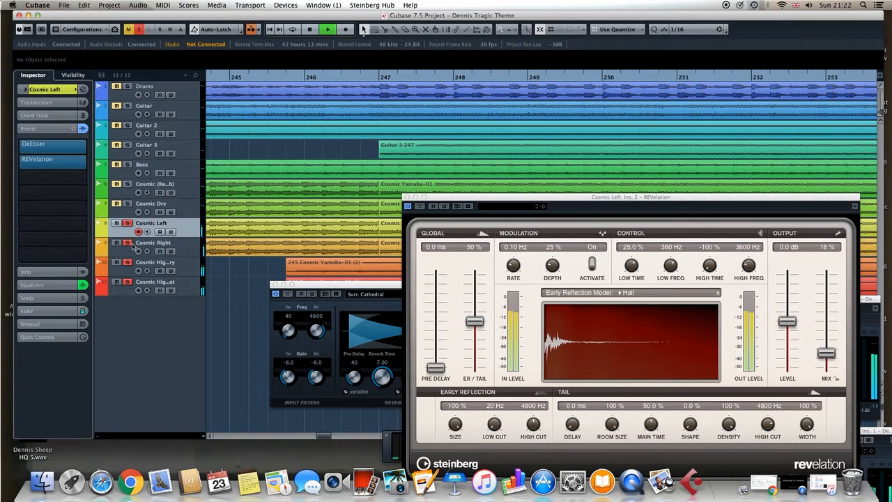
left_click(127, 223)
Solo Cosmic (Reverb), Cosmic Dry, Cosmic Left and Cosmic Right alongside the two Cosmic High tracks.
left_click_drag(330, 437, 352, 438)
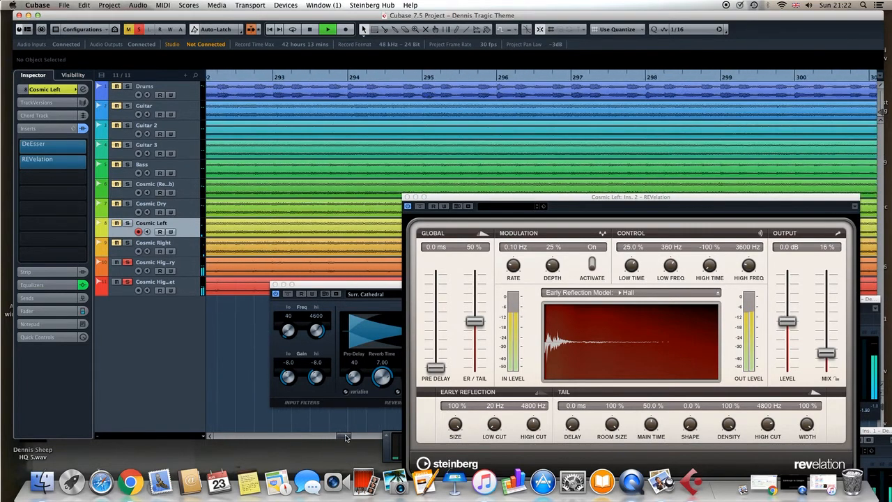
left_click(128, 242)
left_click(128, 223)
left_click(127, 204)
left_click(128, 185)
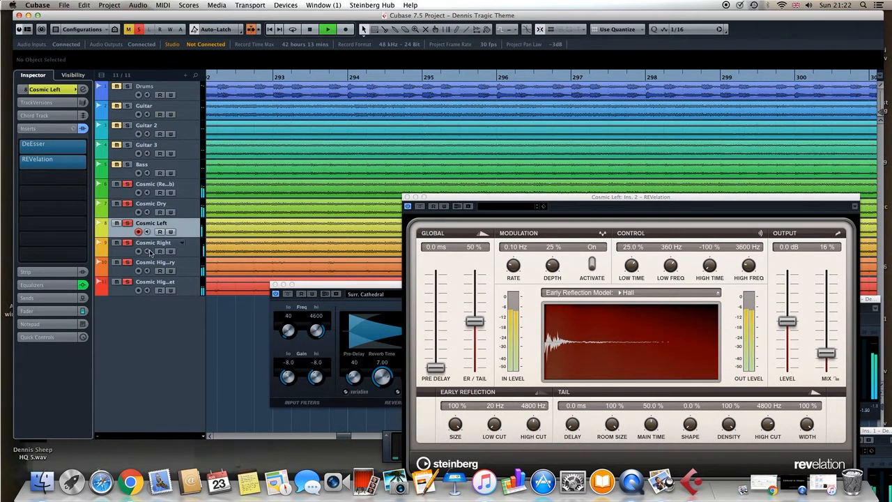
Compare the inserts of Cosmic High Dry and Cosmic High Wet.
left_click(192, 273)
left_click(194, 293)
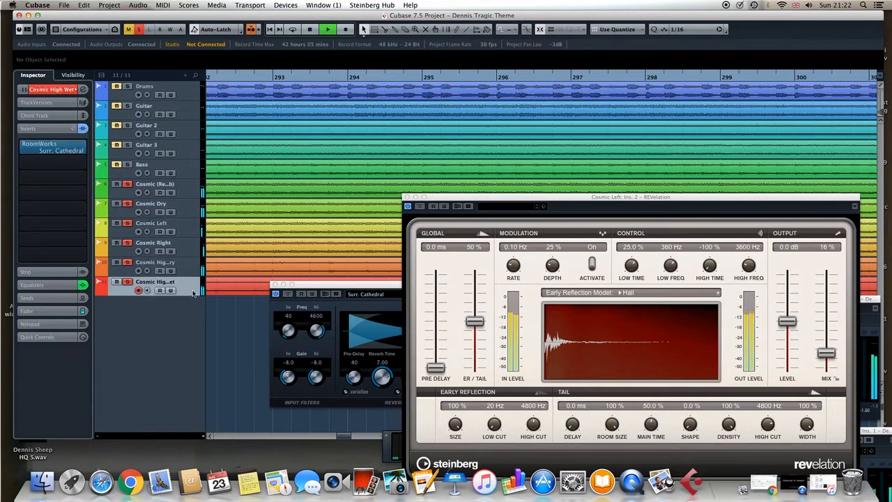
left_click_drag(346, 437, 352, 437)
left_click(194, 274)
left_click(188, 287)
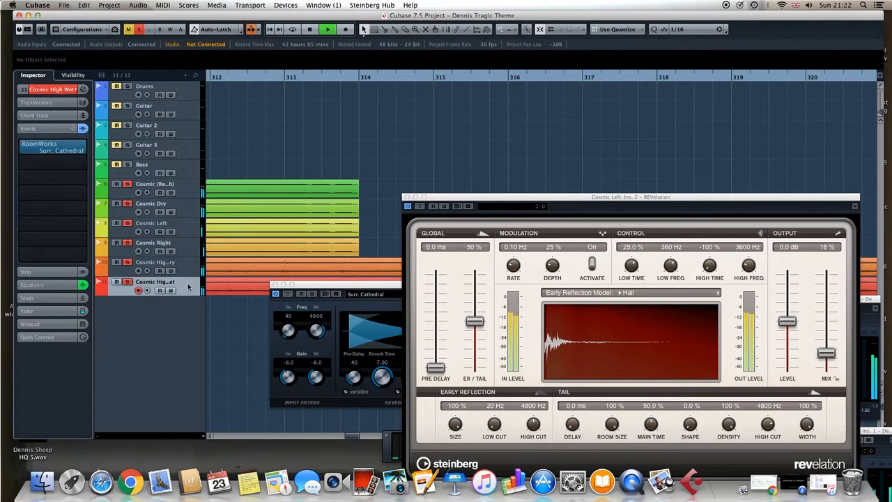
left_click(189, 272)
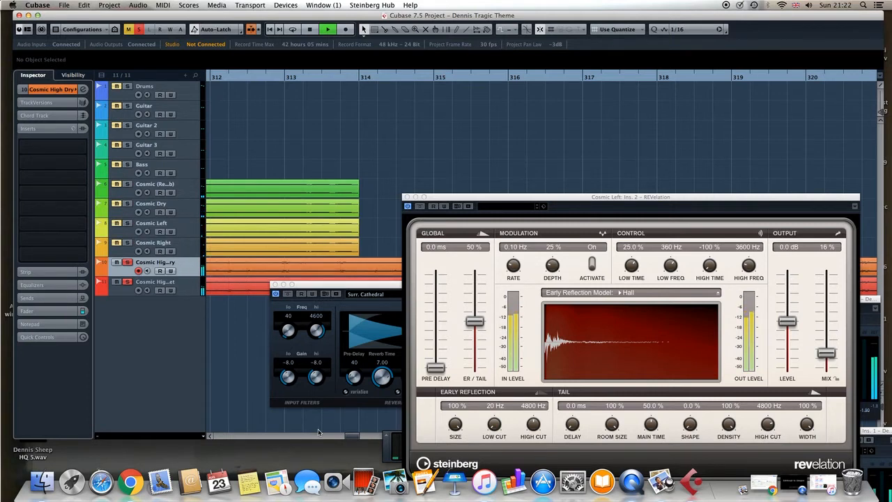
Solo the four lower Cosmic tracks again with the Cosmic High pair and play from about bar 297.
left_click_drag(356, 438, 353, 437)
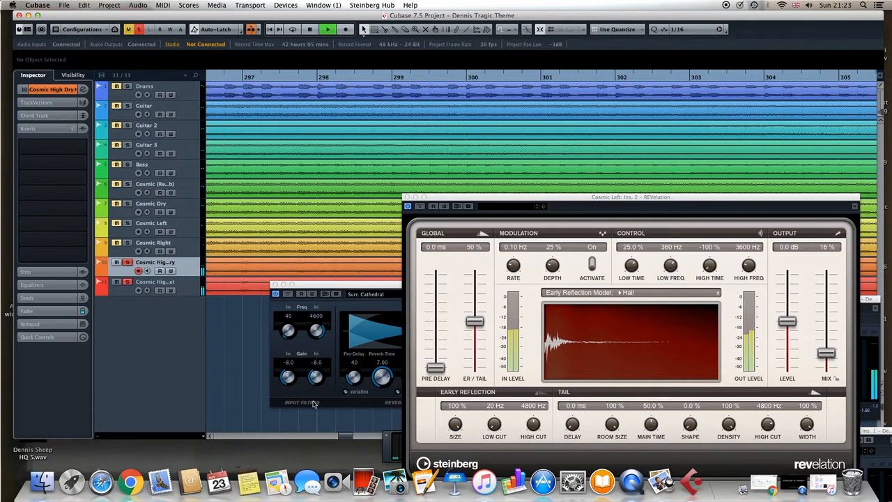
left_click_drag(349, 438, 334, 437)
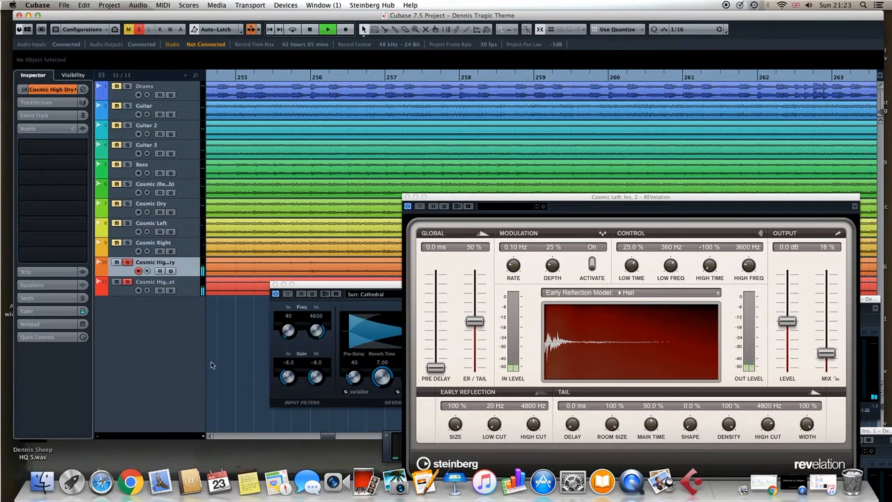
mouse_move(334, 438)
left_mouse_down()
mouse_move(323, 437)
mouse_move(347, 438)
left_mouse_up()
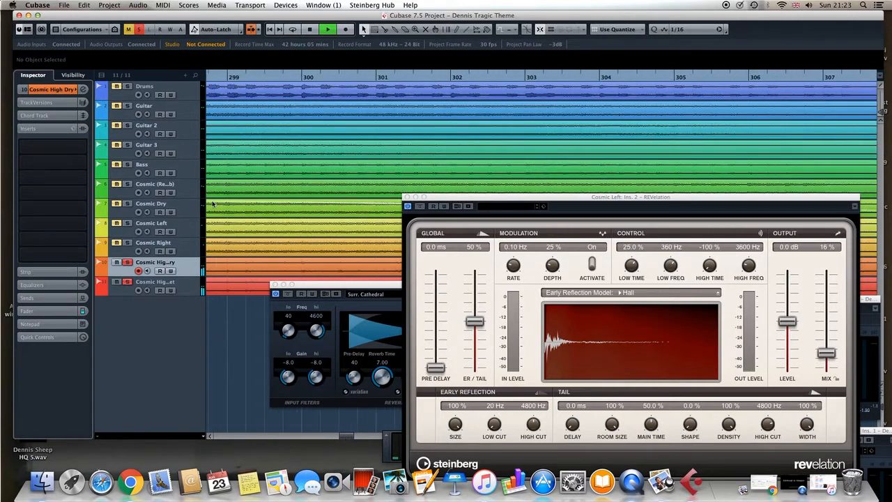
left_click_drag(348, 437, 346, 438)
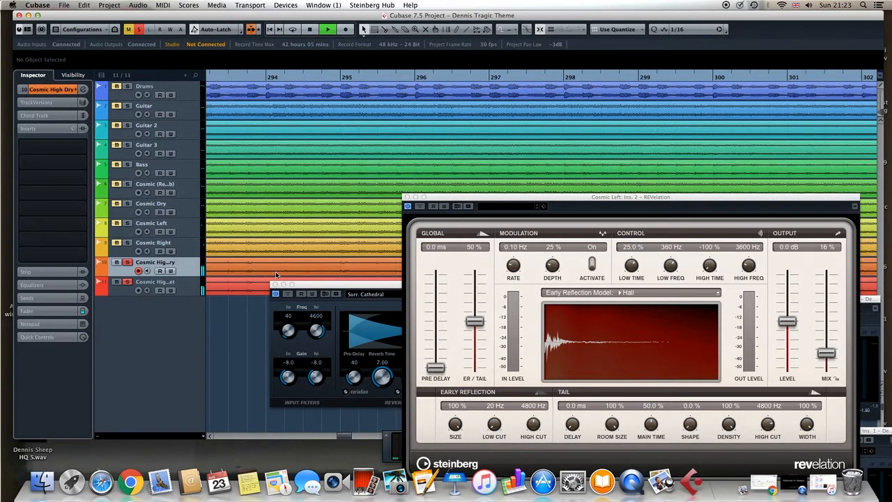
left_click(127, 243)
left_click(127, 223)
left_click(127, 203)
left_click(127, 184)
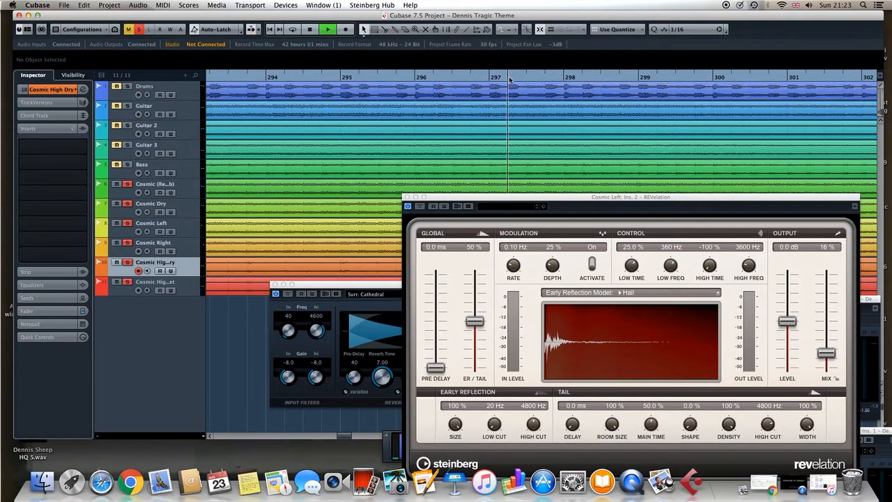
Move the REVelation and RoomWorks windows off the tracks and examine the Cosmic tracks' fade-outs through to the project's end.
left_click_drag(534, 213, 734, 310)
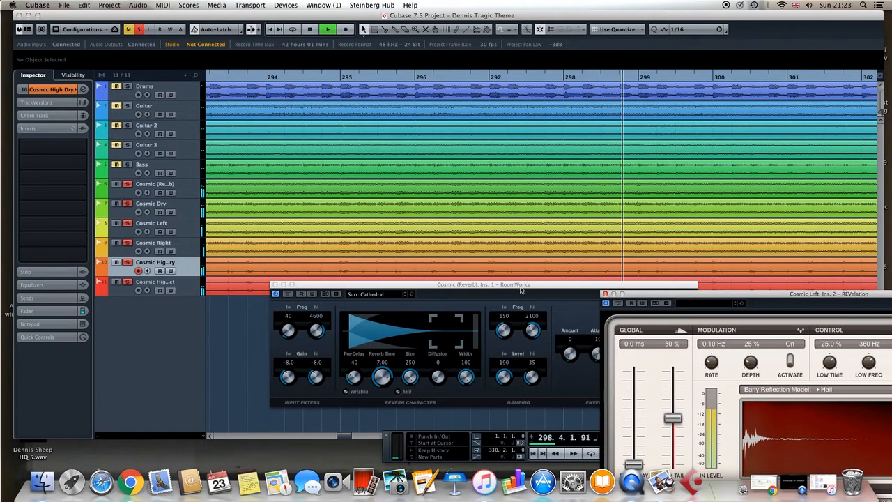
left_click_drag(377, 285, 551, 313)
left_click_drag(349, 433, 352, 435)
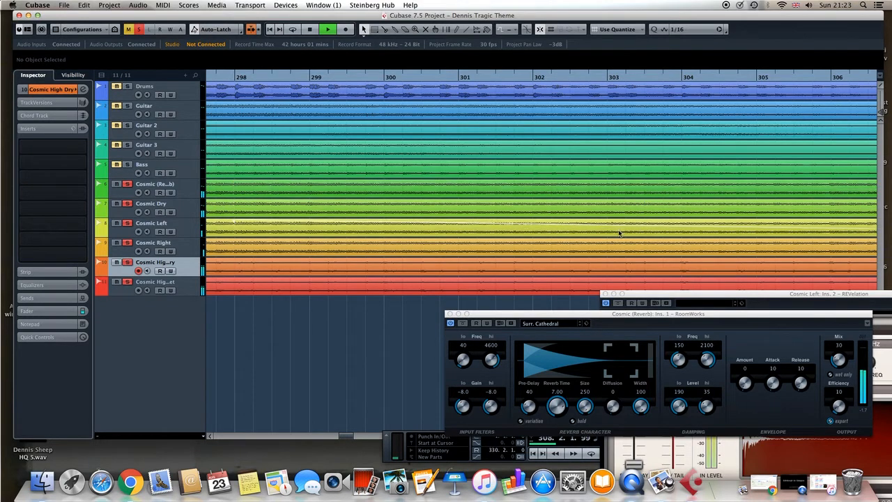
left_click_drag(349, 437, 354, 437)
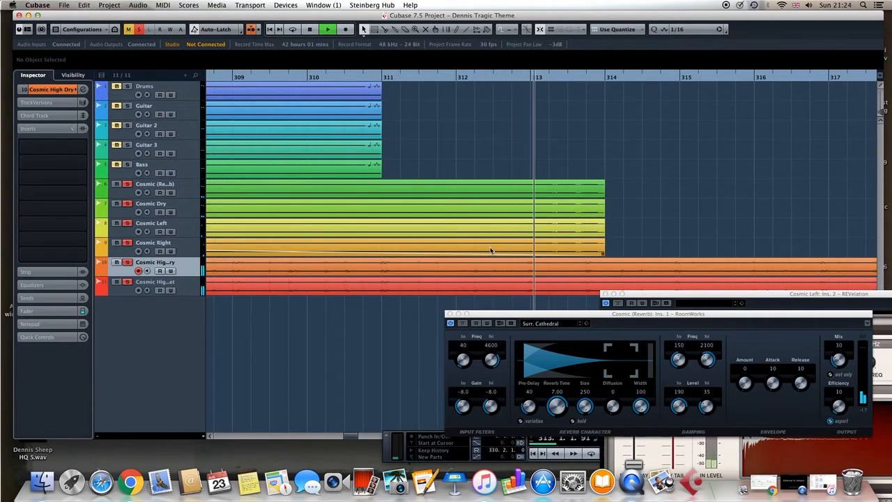
left_click_drag(349, 437, 354, 437)
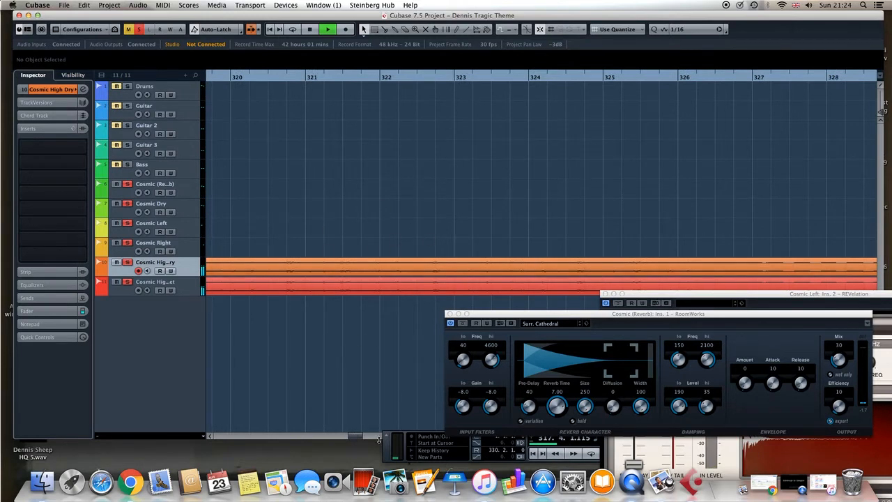
left_click_drag(360, 437, 363, 437)
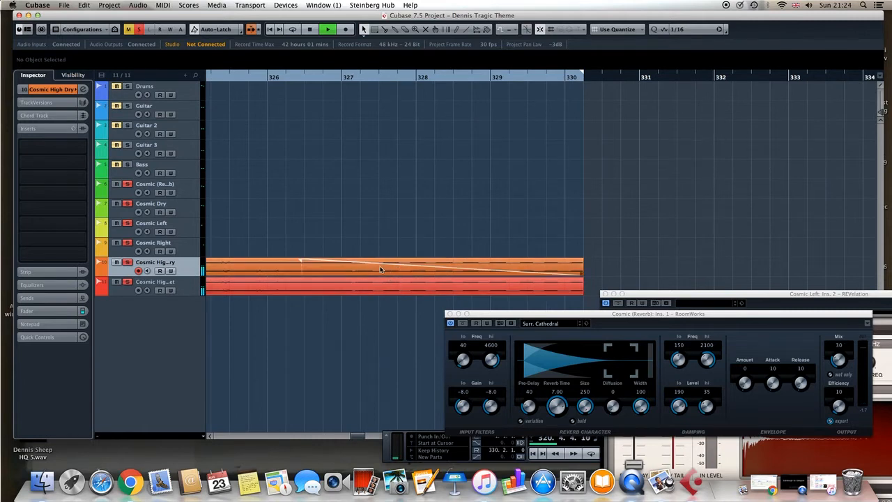
left_click_drag(361, 437, 354, 438)
Close the RoomWorks window of Cosmic (Reverb) and the REVelation window of Cosmic Left.
left_click_drag(562, 318, 317, 314)
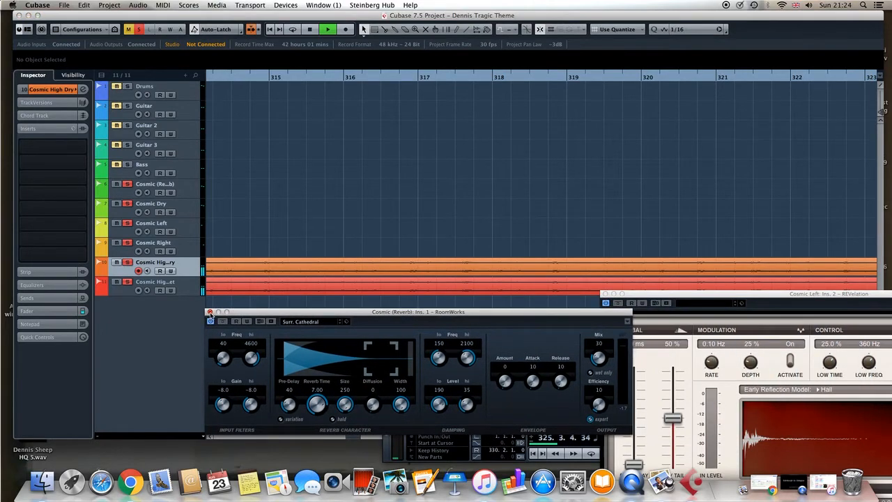
left_click(210, 312)
left_click_drag(673, 297, 345, 153)
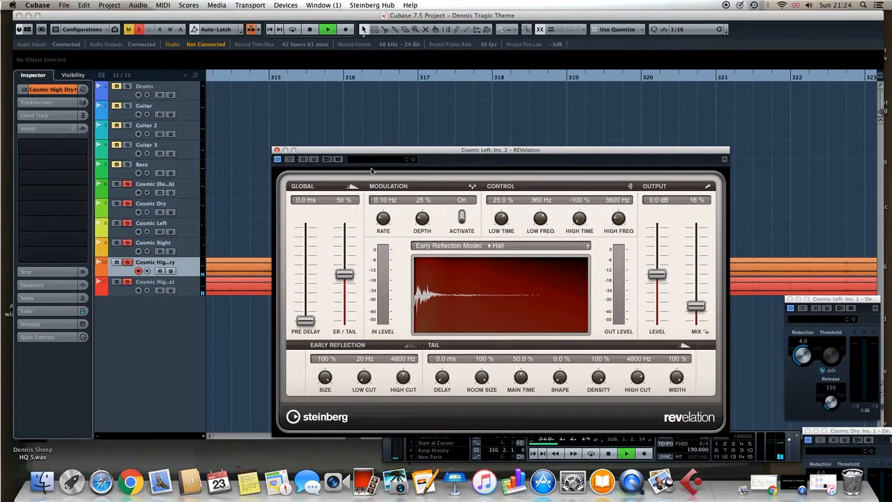
left_click(276, 151)
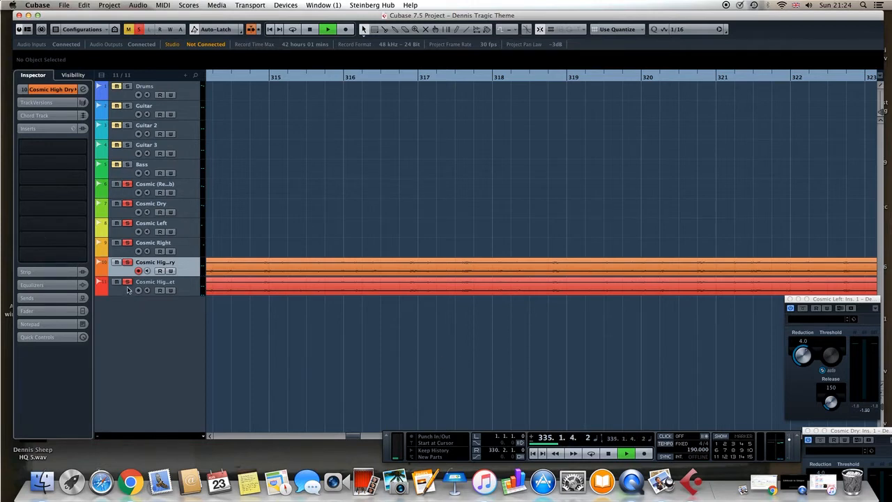
Clear the solos on all Cosmic tracks and play the full mix from about bar 271.
left_click(127, 242)
left_click(127, 223)
left_click(128, 204)
left_click(128, 184)
left_click_drag(355, 439, 336, 438)
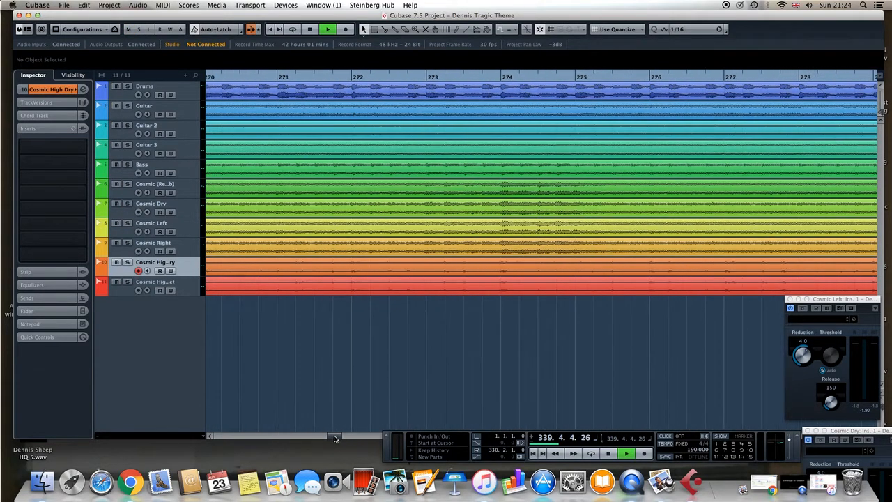
left_click(271, 78)
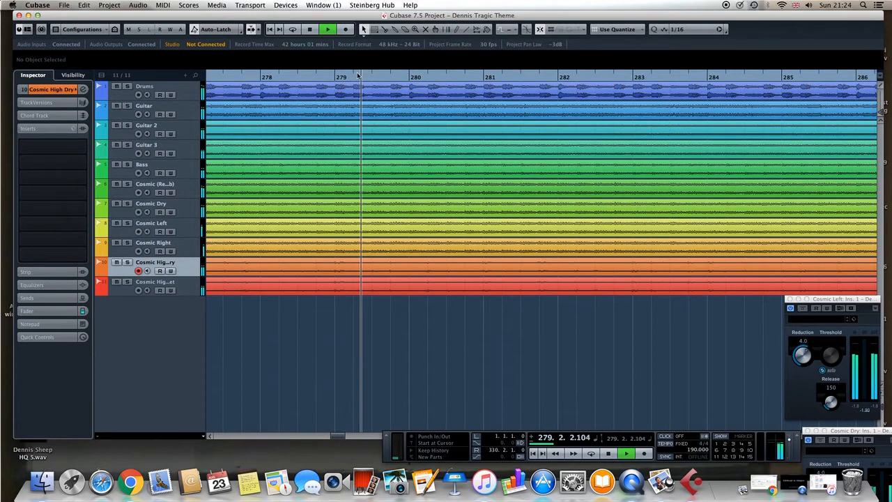
Stop the full-mix playback.
left_click(311, 31)
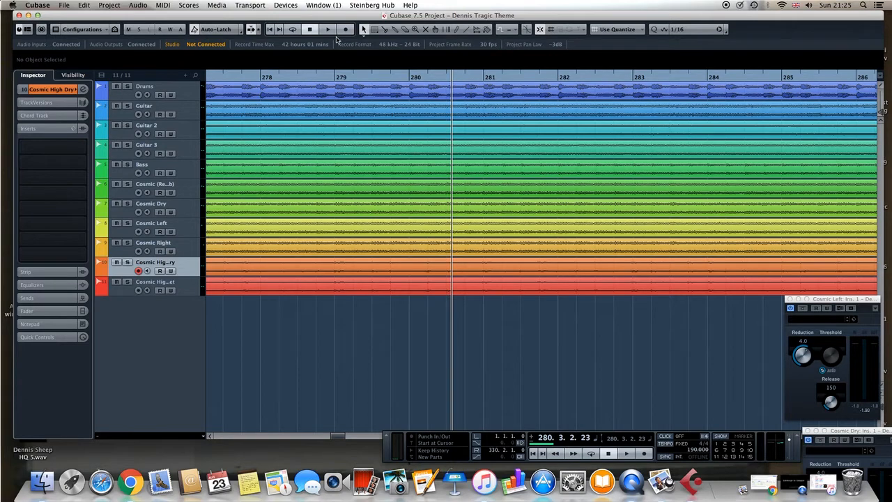
mouse_move(340, 14)
left_mouse_down()
mouse_move(345, 114)
mouse_move(334, 4)
mouse_move(348, 5)
left_mouse_up()
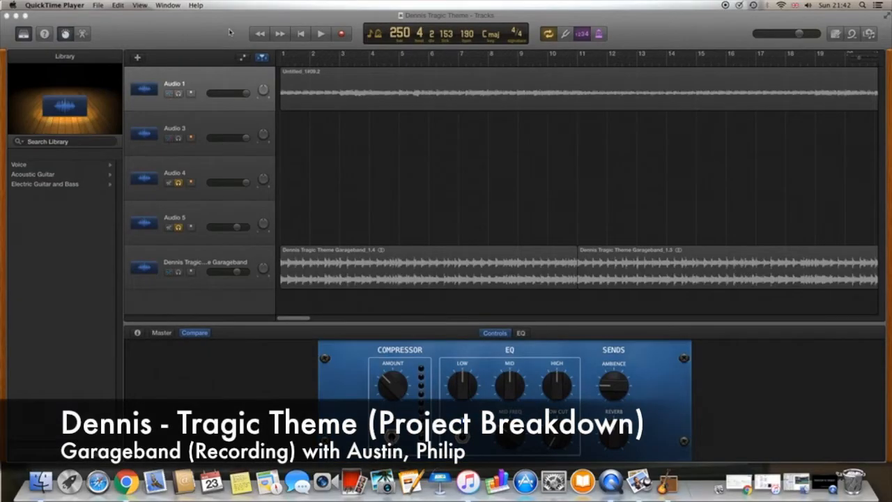
Switch to the GarageBand project, solo the Dennis Tragic Theme Garageband track and play it from about bar 8.
mouse_move(230, 16)
left_mouse_down()
mouse_move(303, 279)
mouse_move(347, 375)
mouse_move(194, 2)
mouse_move(233, 4)
left_mouse_up()
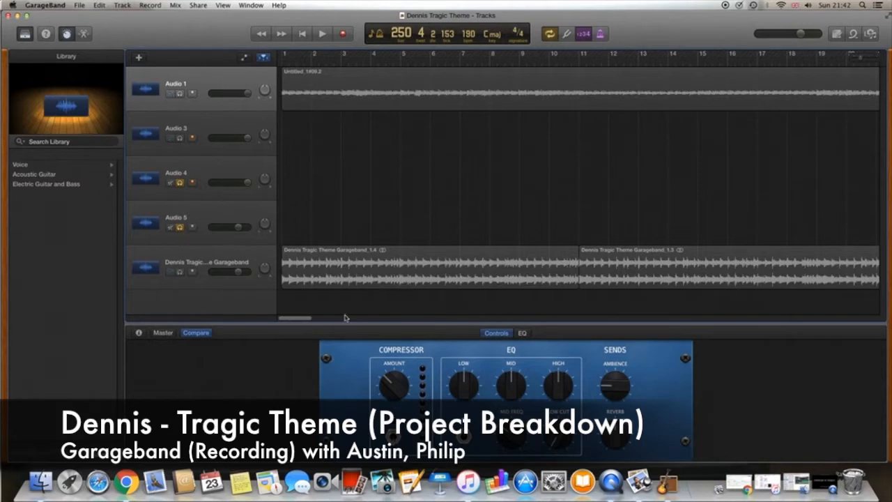
left_click_drag(301, 319, 300, 319)
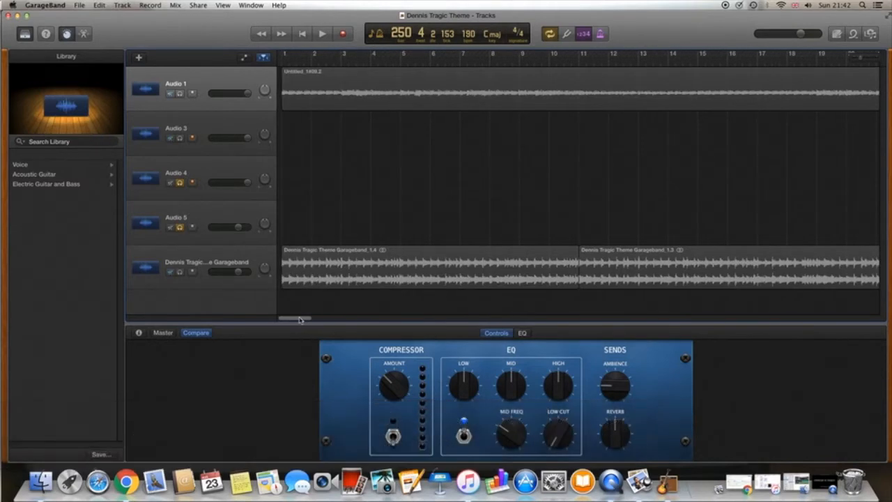
left_click(180, 272)
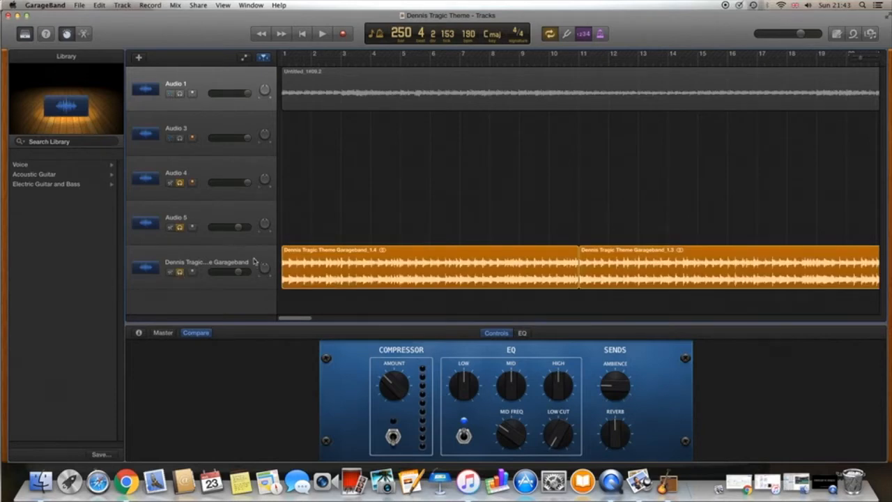
left_click(445, 62)
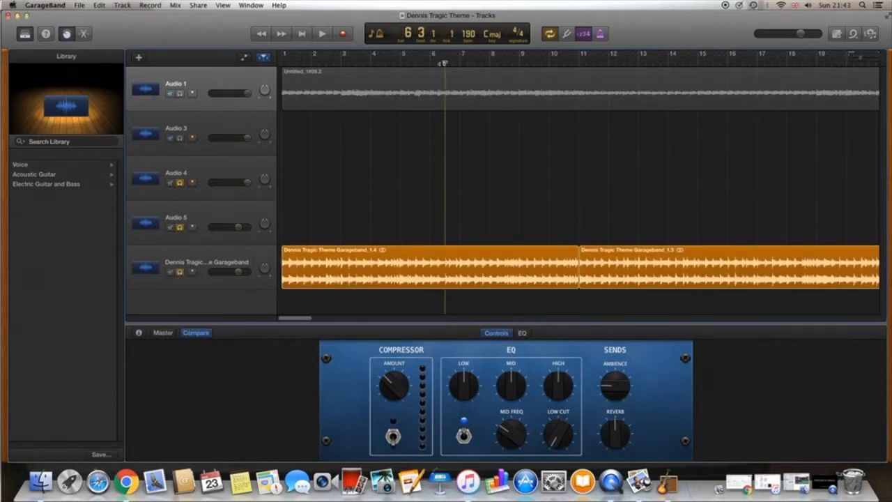
key("space")
left_click_drag(693, 319, 292, 321)
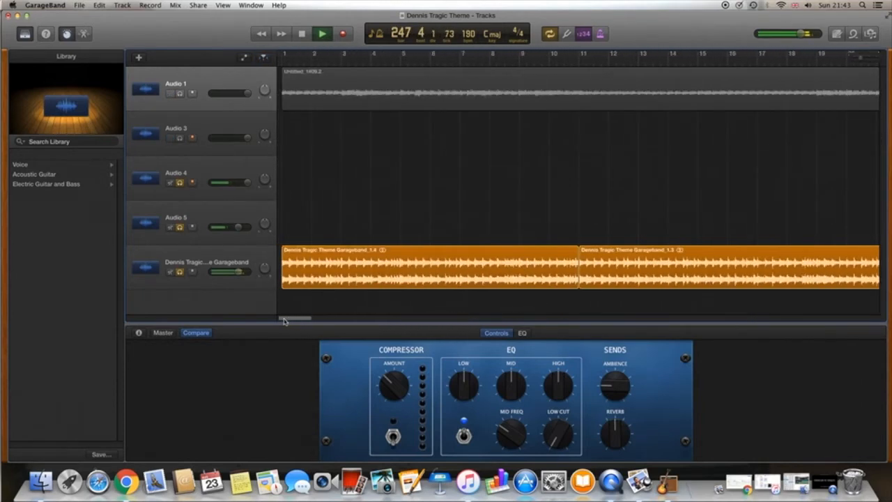
left_click(492, 63)
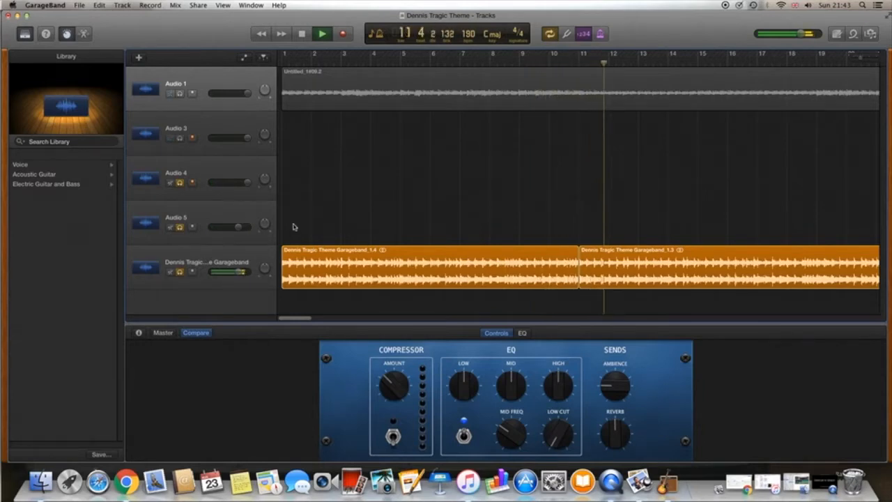
Stop playback, place the playhead at bar 11 and examine the junction between the backing track's two regions.
left_click_drag(305, 319, 318, 320)
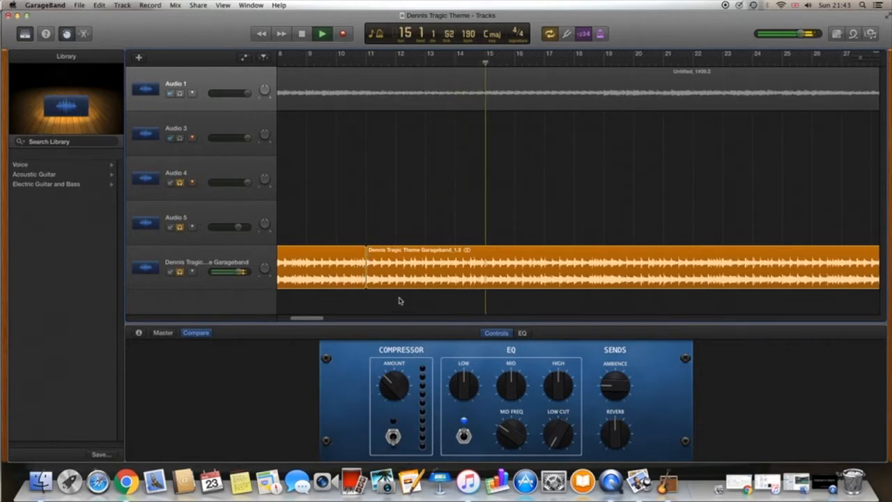
mouse_move(307, 320)
left_mouse_down()
mouse_move(346, 322)
mouse_move(294, 321)
left_mouse_up()
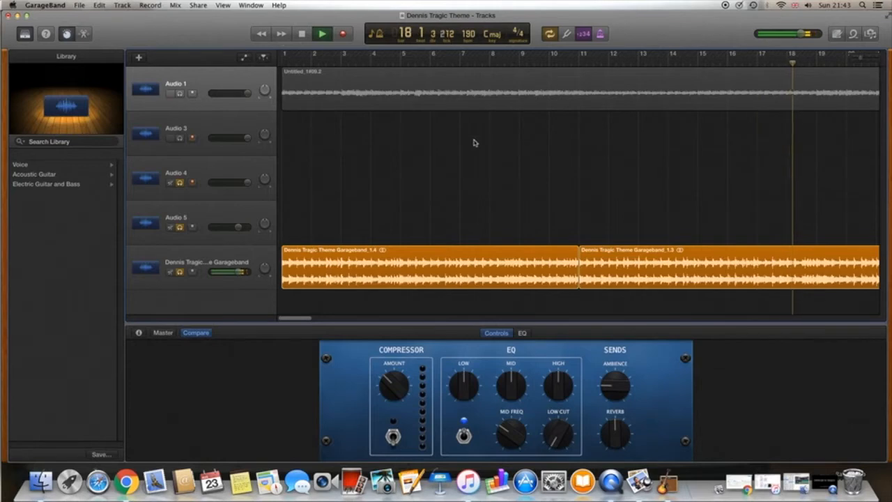
key("space")
left_click(579, 61)
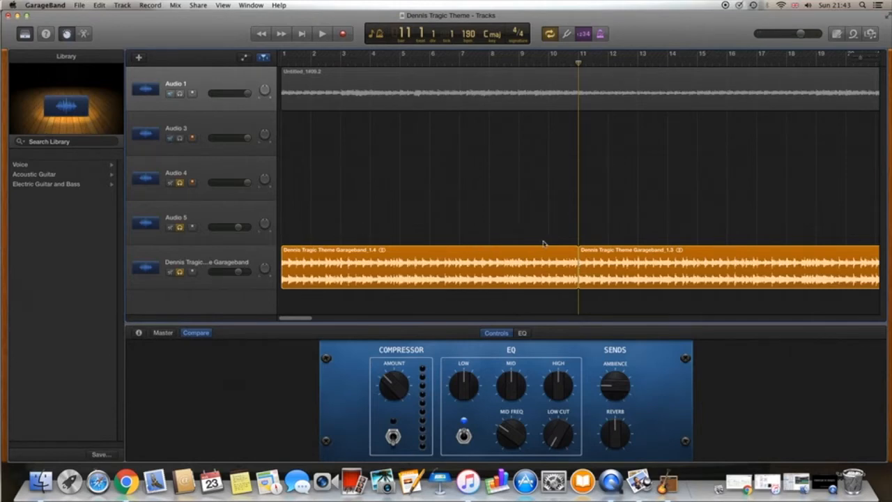
left_click_drag(299, 318, 317, 319)
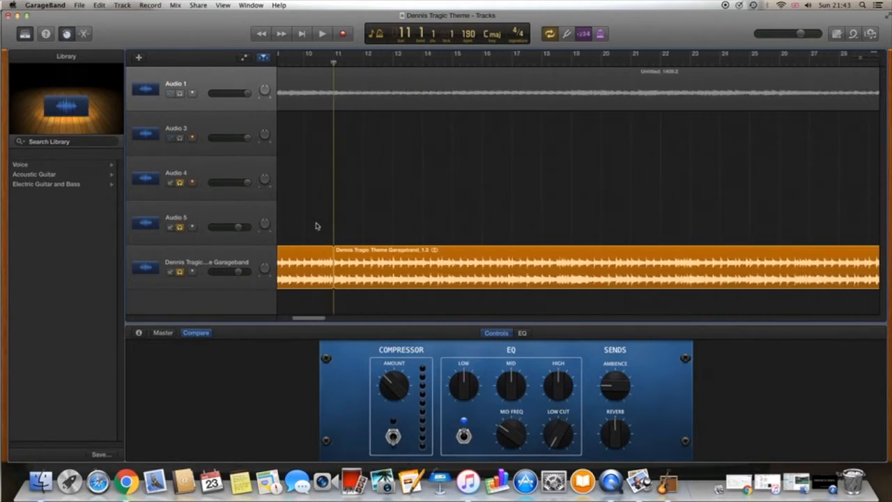
left_click_drag(319, 318, 287, 317)
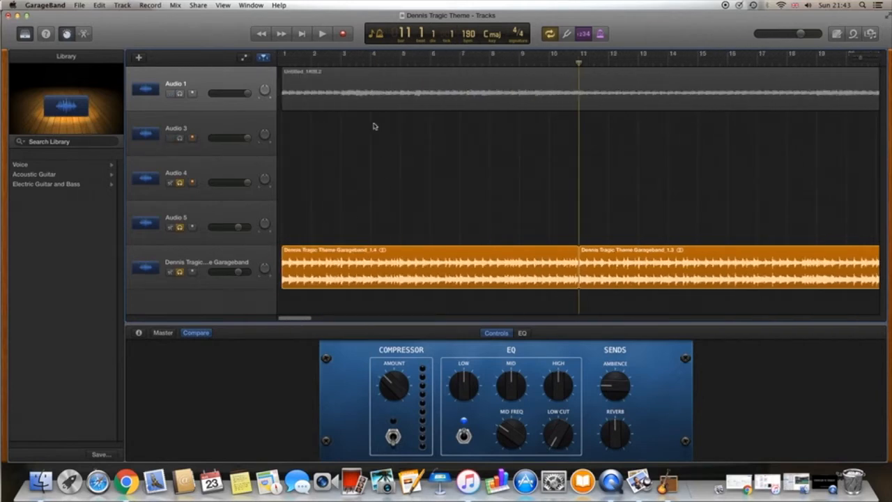
Solo Audio 1 along with the Dennis Tragic Theme Garageband track and play both from bar 1.
key("space")
left_click(179, 95)
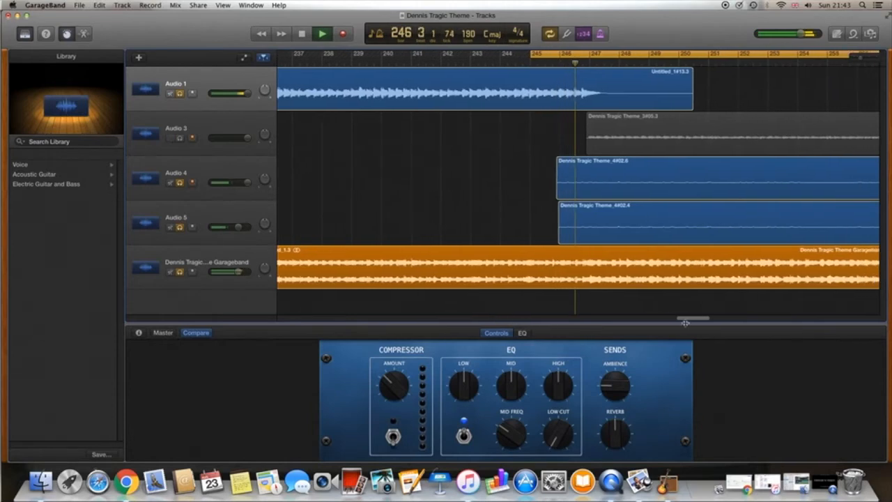
left_click_drag(671, 319, 263, 331)
left_click(282, 63)
key("space")
left_click_drag(300, 64, 277, 61)
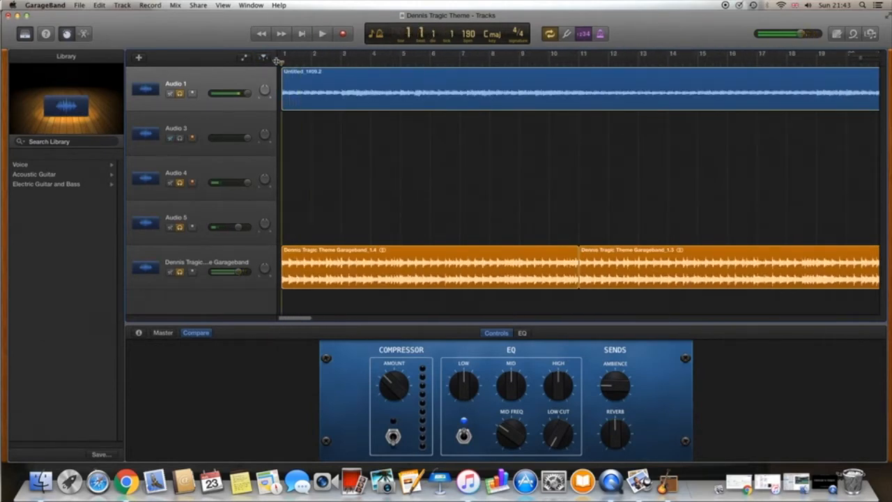
key("space")
left_click(284, 62)
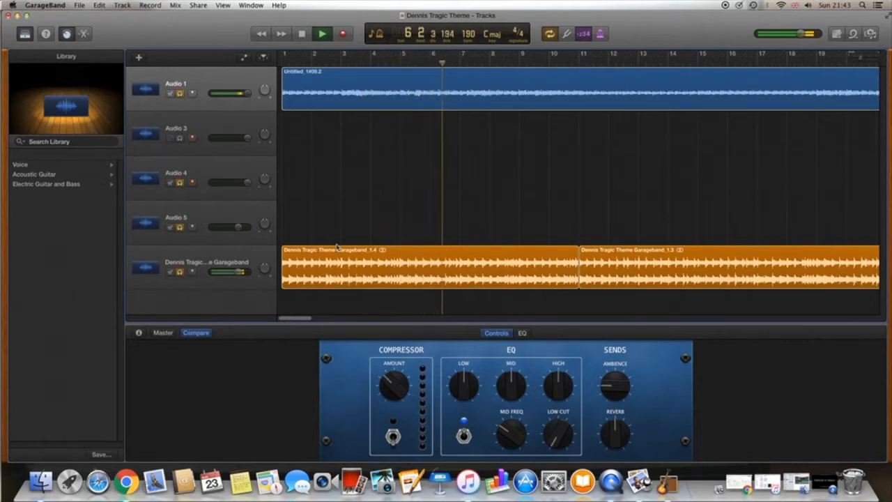
Mute Audio 1, stop playback and select the Dennis Tragic Theme Garageband track.
left_click(173, 94)
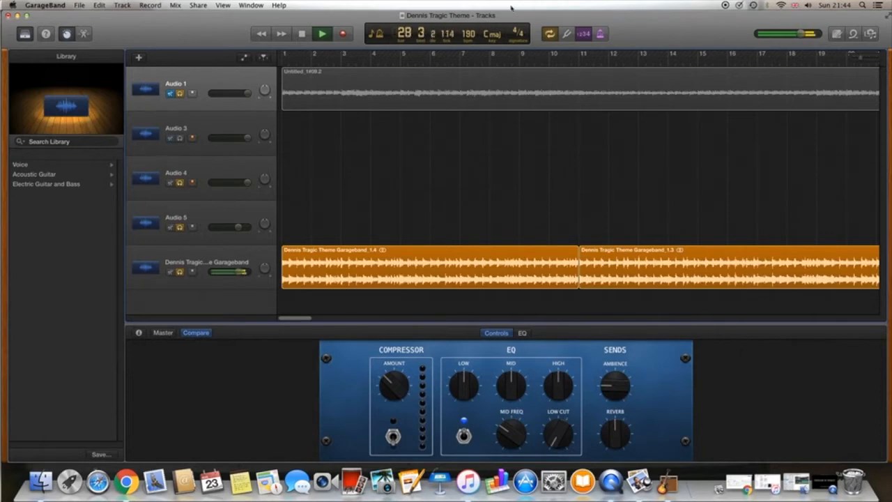
key("space")
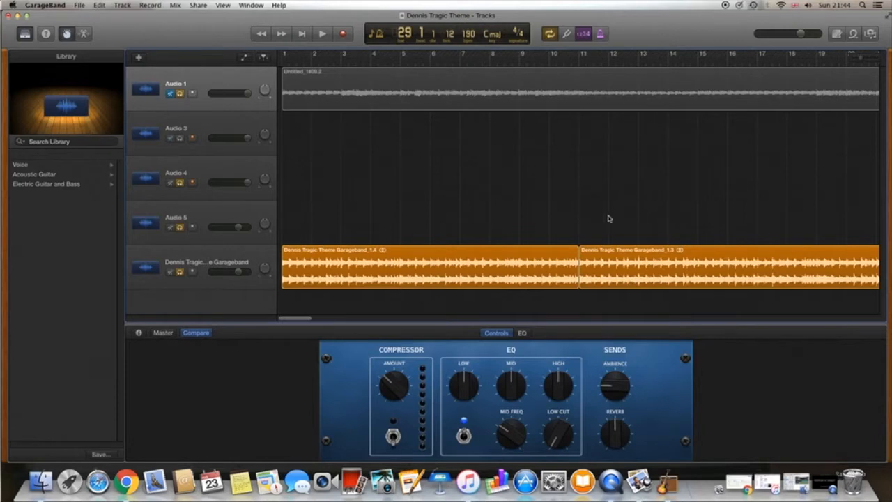
left_click(217, 254)
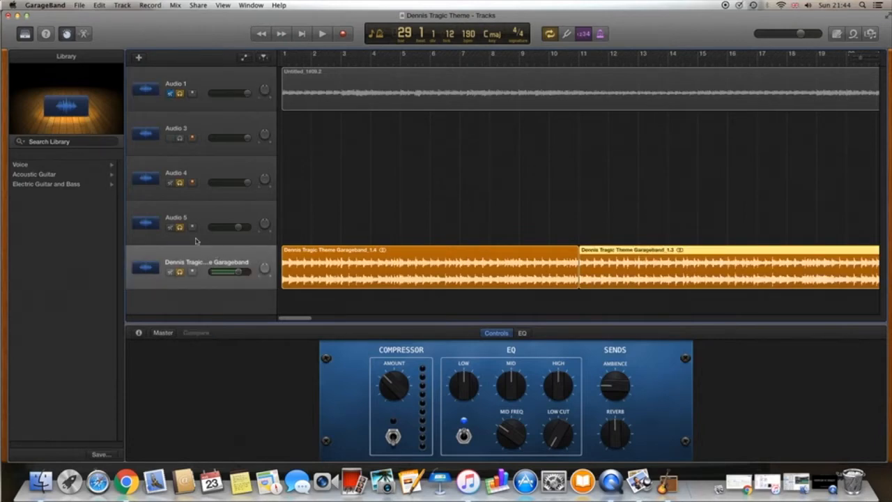
Clear the mute and solo on Audio 1 and deselect the backing track's regions.
left_click(180, 95)
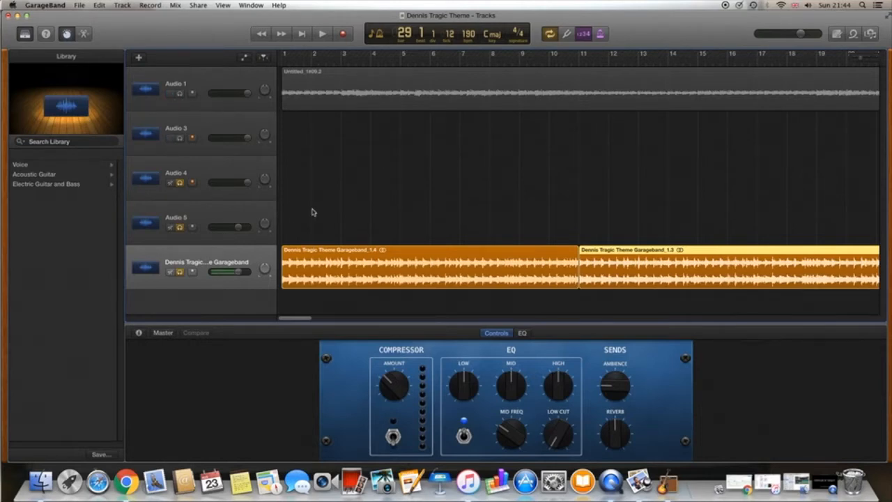
left_click(578, 161)
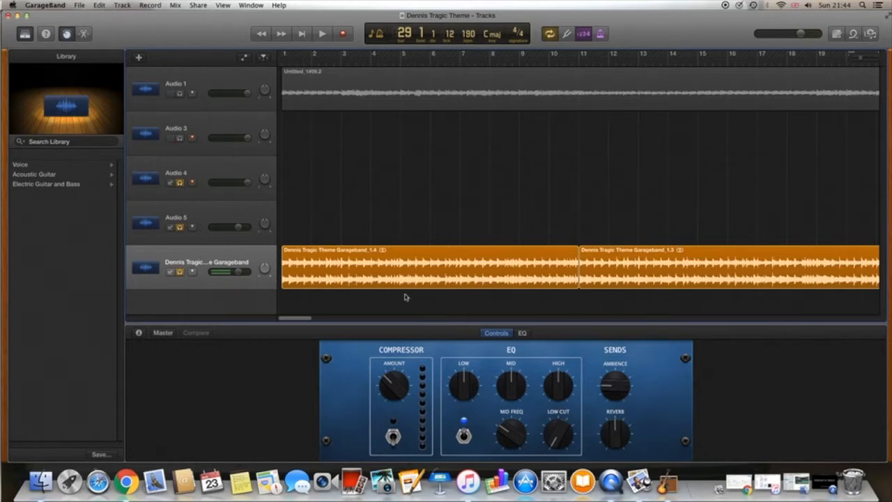
left_click_drag(299, 320, 228, 300)
Solo Audio 1 and switch the Dennis Tragic Theme Garageband track's solo off, on and off again during playback to compare them.
left_click(180, 94)
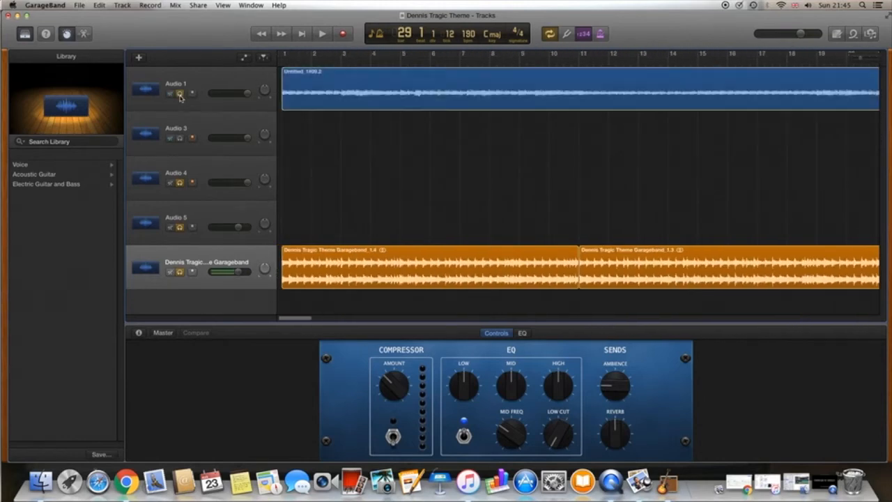
left_click(180, 273)
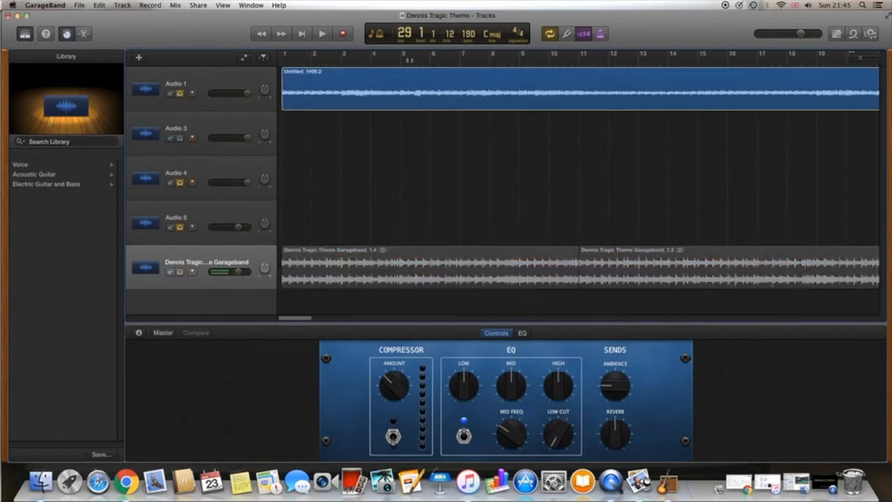
key("space")
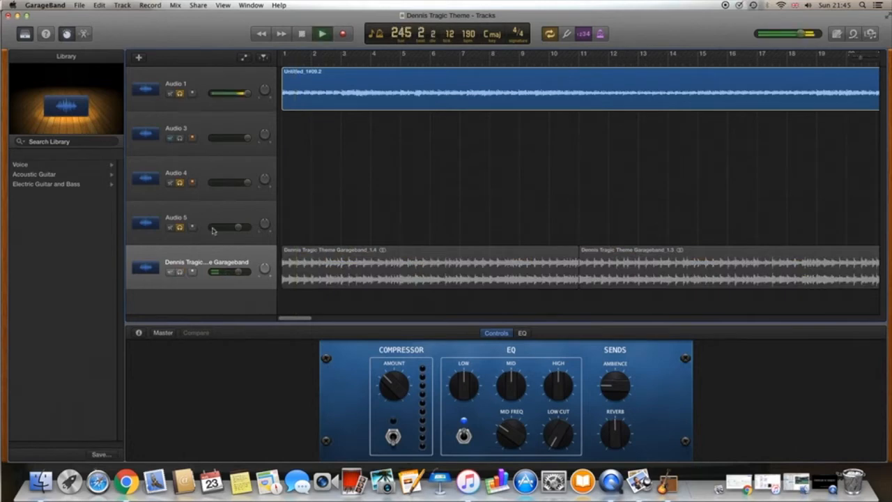
left_click(179, 273)
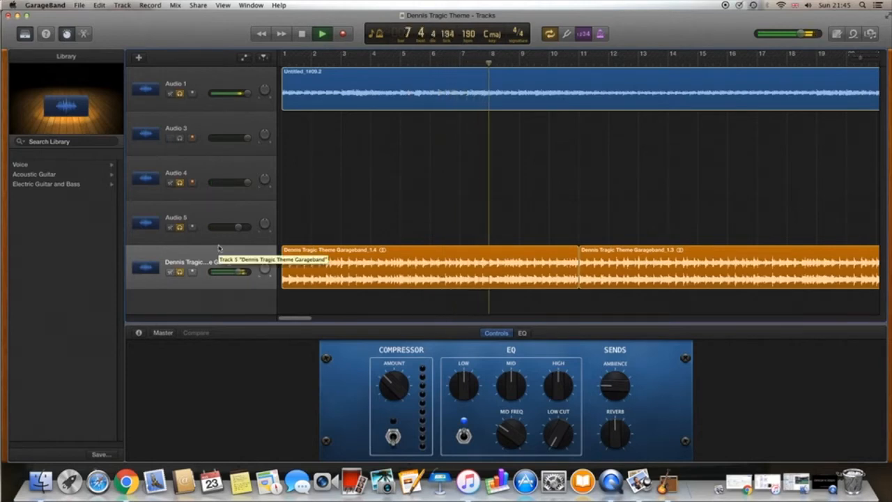
left_click(179, 272)
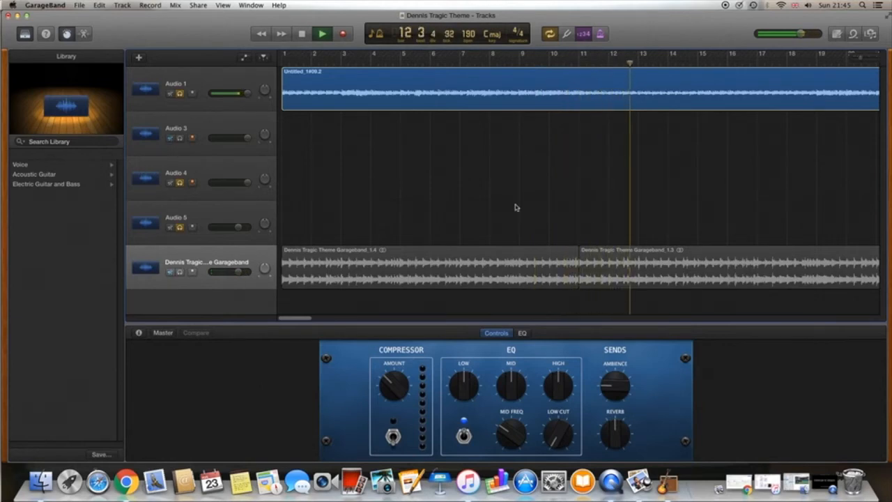
Select Audio 1 and listen through the fade-out of its first region around bars 35 to 39.
left_click_drag(297, 319, 331, 319)
left_click(219, 85)
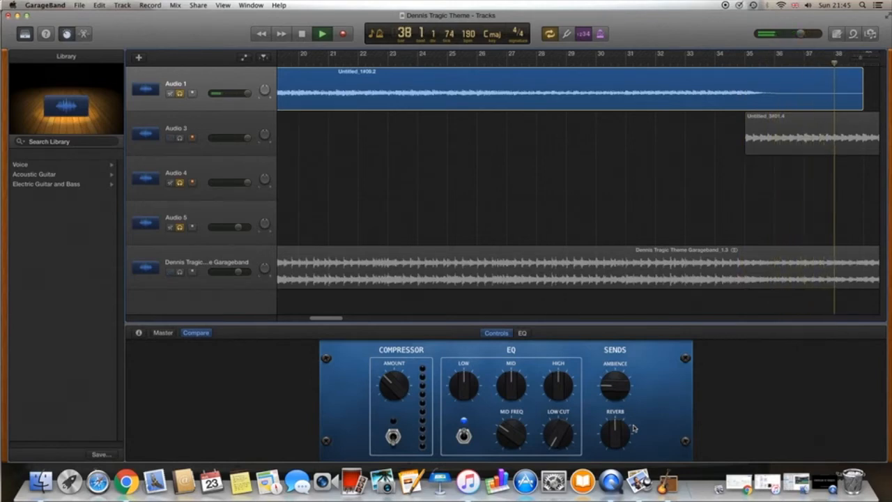
mouse_move(331, 318)
left_mouse_down()
mouse_move(346, 320)
mouse_move(336, 319)
left_mouse_up()
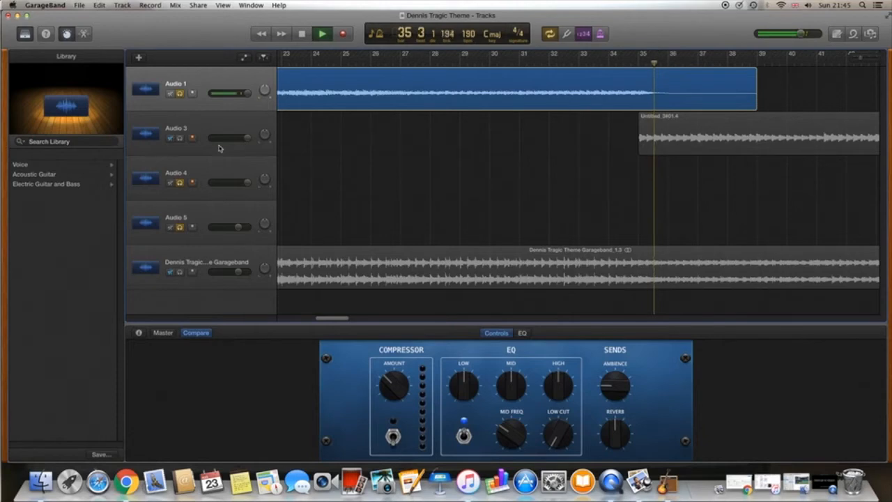
Solo Audio 3 instead of Audio 1, then select Audio 3 and choose Monitor On for the feedback protection.
left_click(181, 139)
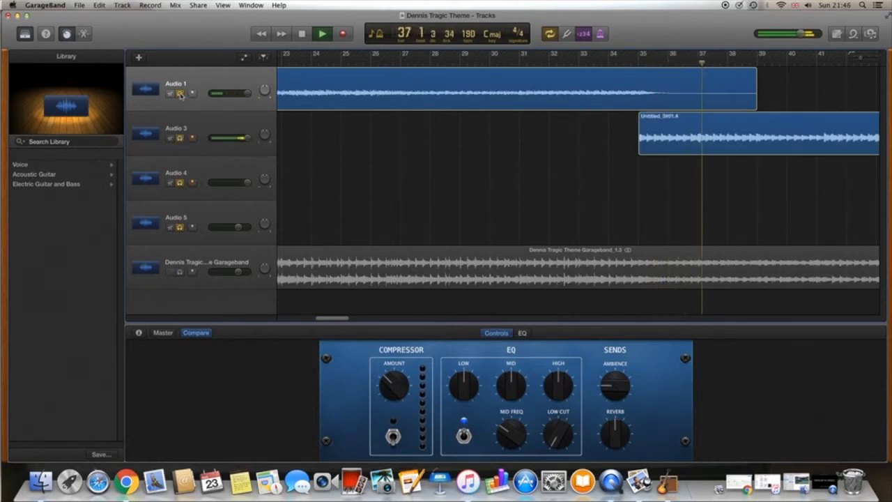
left_click(180, 94)
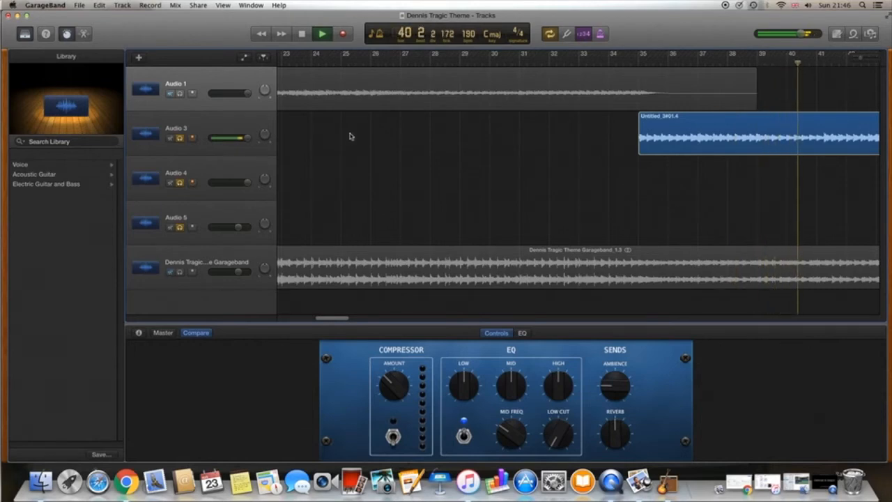
left_click(211, 128)
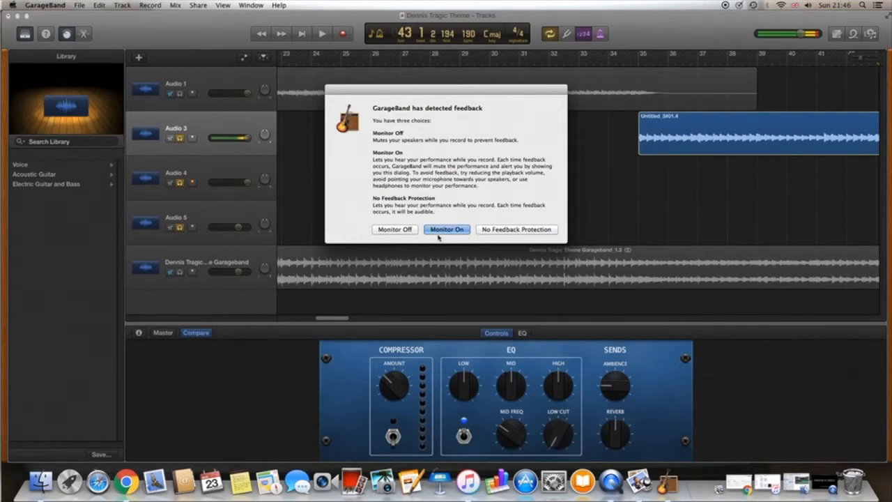
left_click(446, 229)
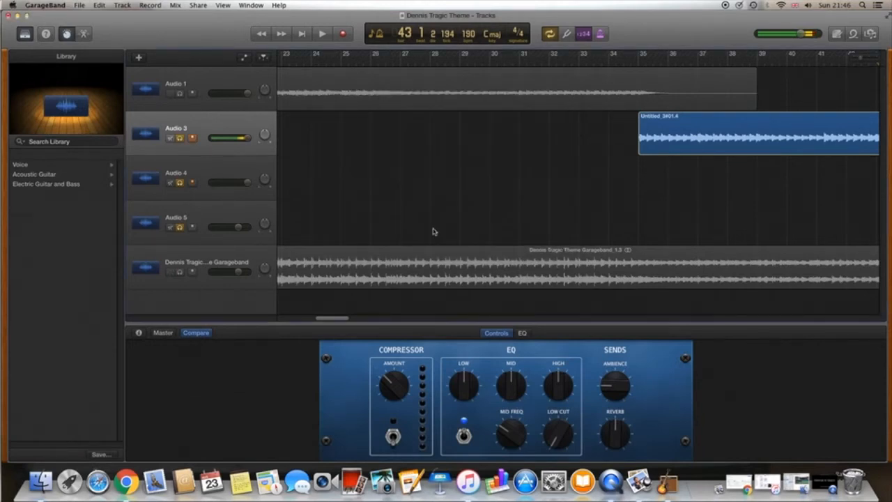
Choose Monitor Off for Audio 3 and play its soloed region from about bar 35 past bar 52.
key("space")
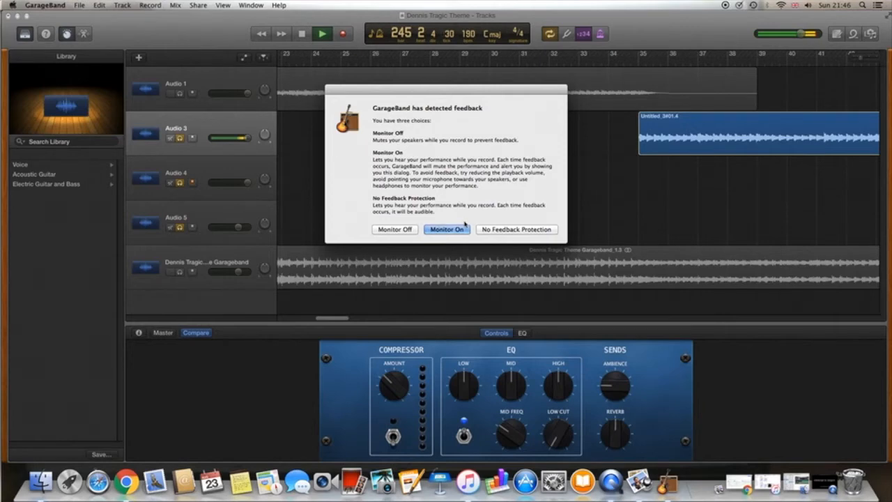
left_click(402, 234)
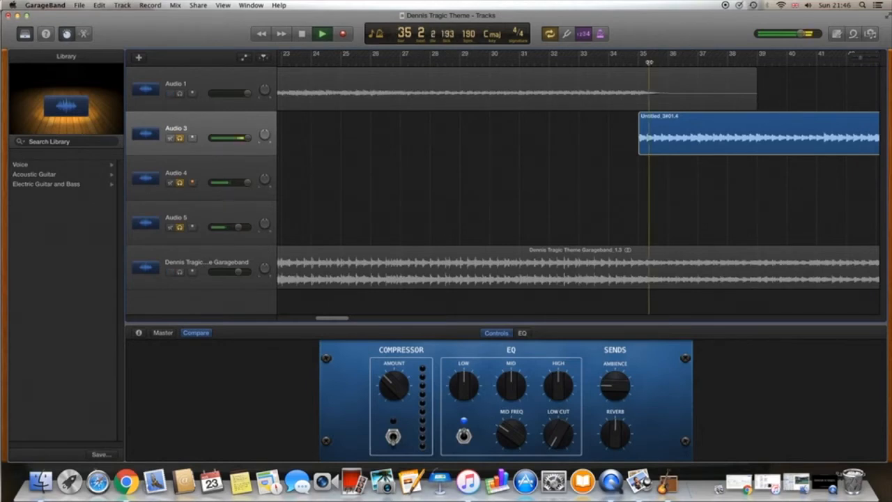
left_click_drag(342, 318, 375, 320)
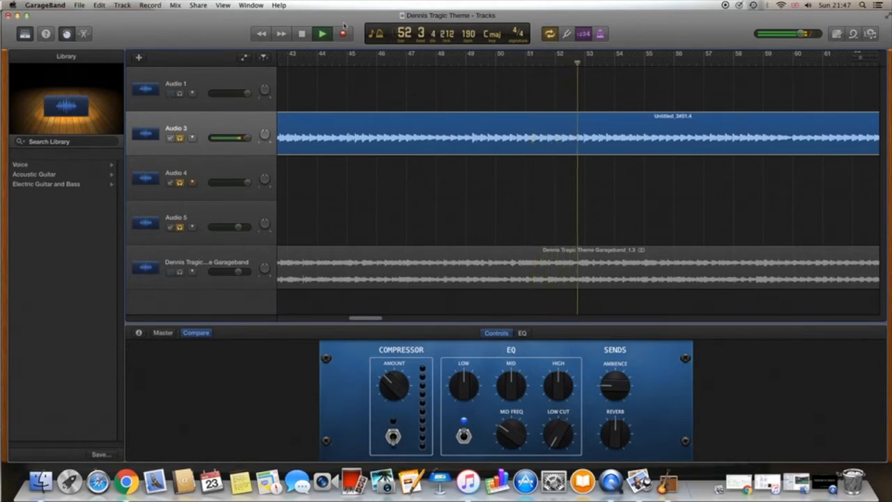
Stop playback, select Audio 4 and choose Monitor Off for the feedback protection.
left_click(302, 35)
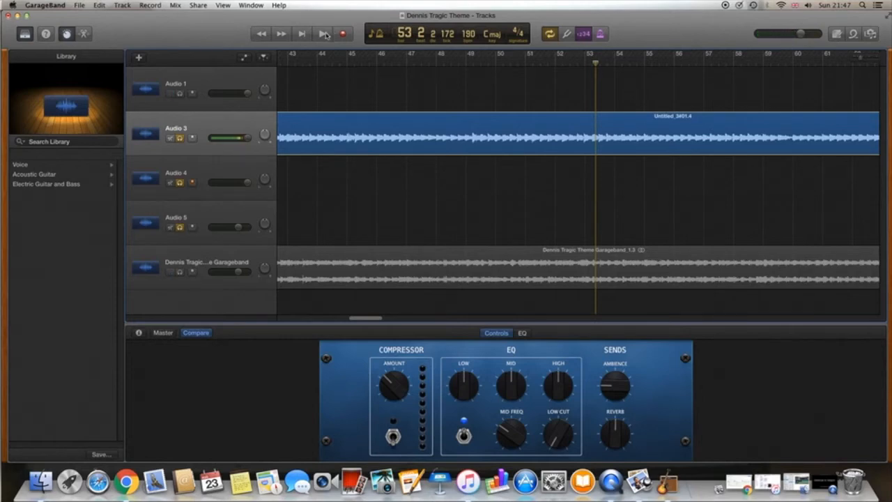
left_click(243, 165)
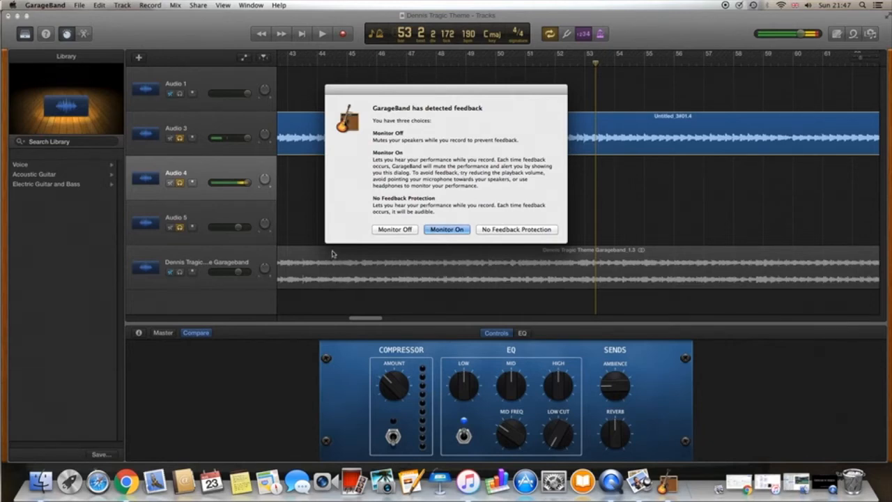
left_click(408, 230)
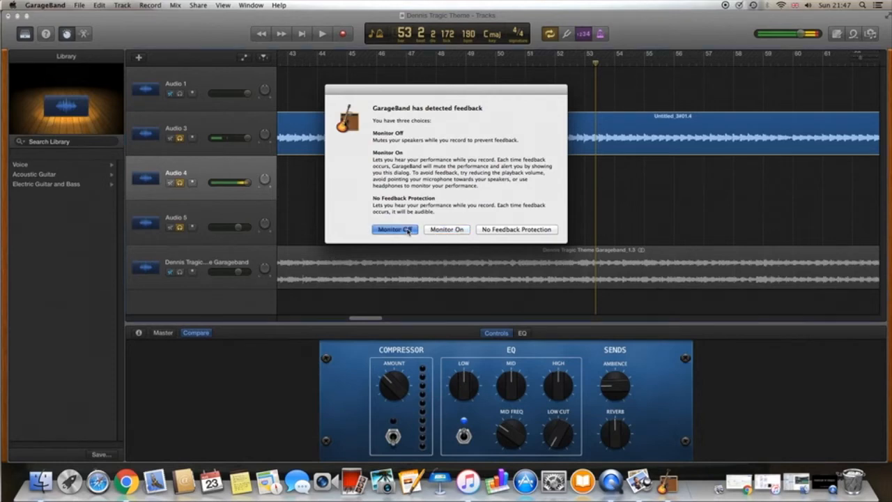
Add a new audio track below the Dennis Tragic Theme Garageband track and lower its volume to the minimum.
right_click(234, 288)
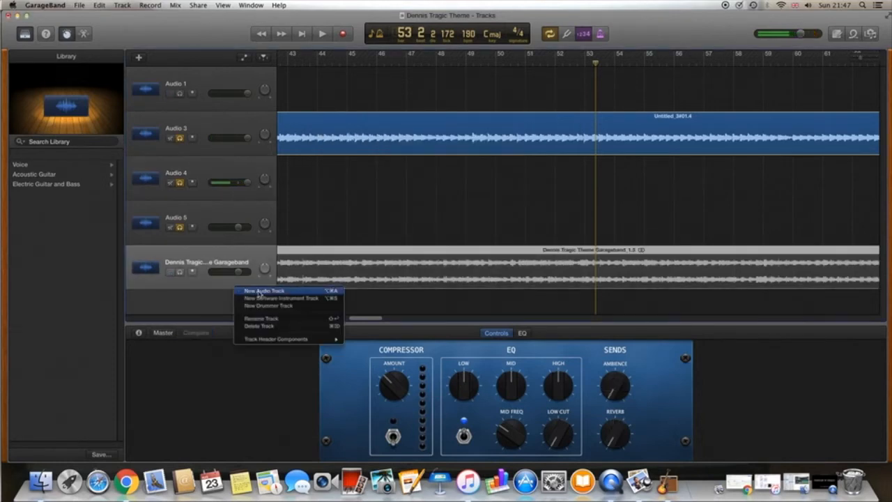
left_click(257, 290)
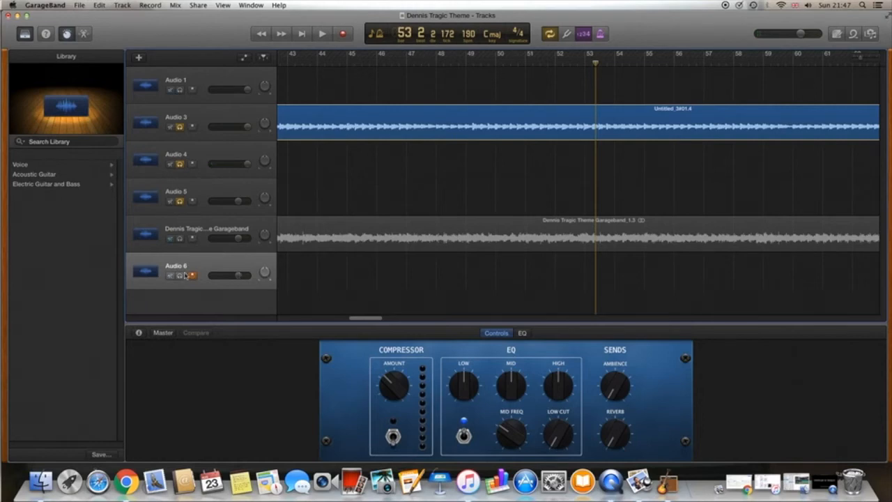
left_click_drag(239, 275, 221, 276)
Play the soloed Audio 3, then solo Audio 1 as well and listen to their overlap from about bar 104.
key("space")
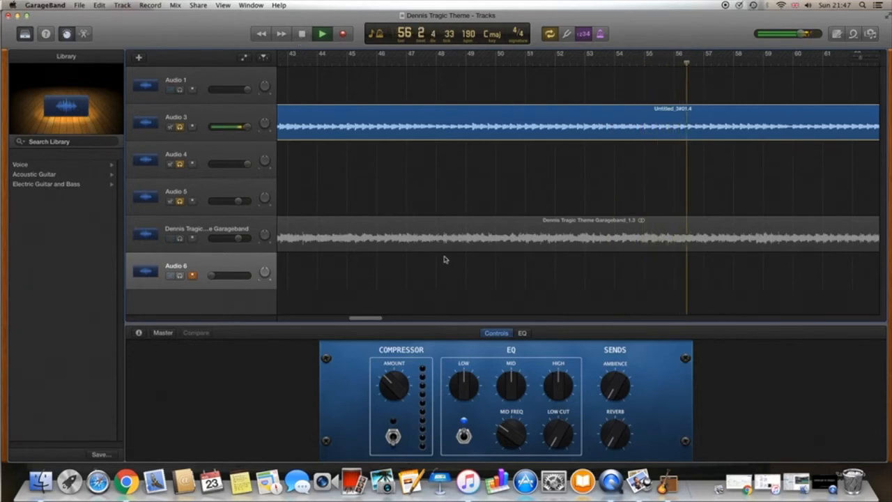
left_click_drag(372, 319, 402, 321)
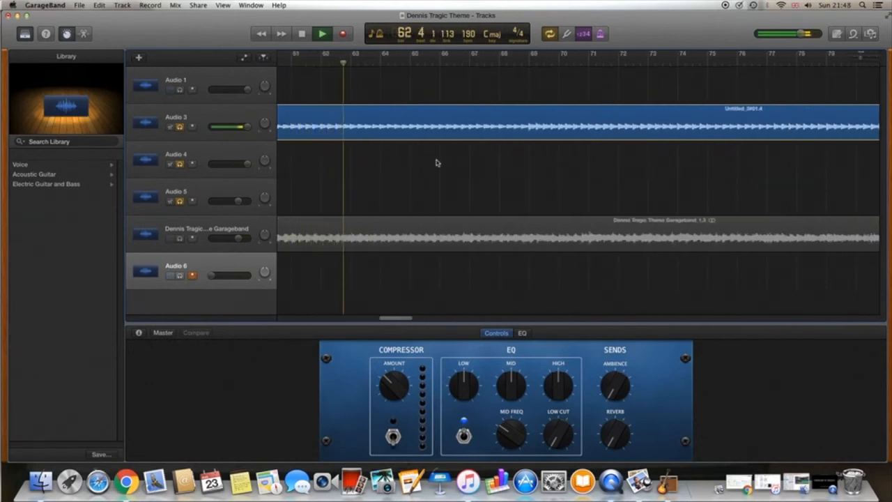
left_click_drag(405, 318, 469, 319)
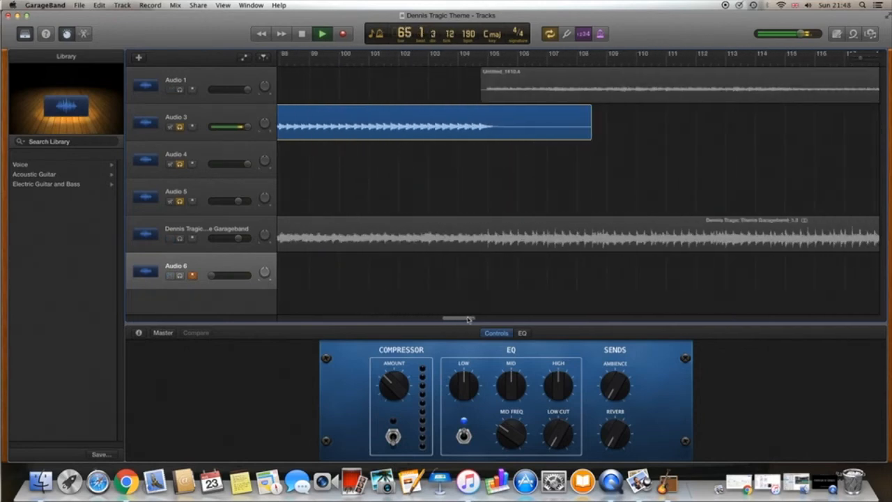
left_click(181, 96)
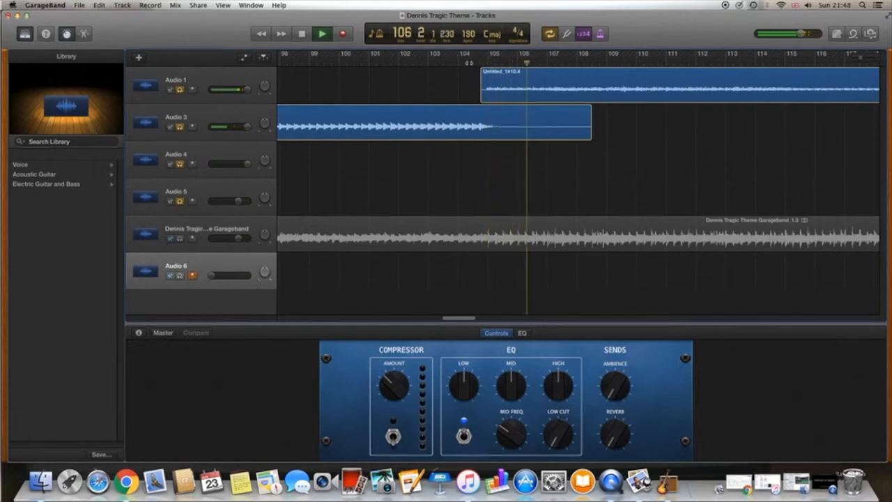
left_click(449, 63)
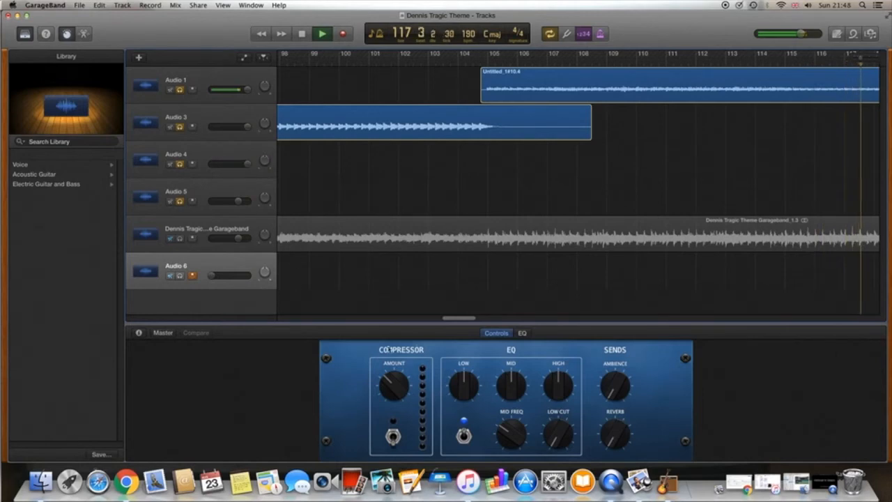
Play the overlap of Audio 1 and Audio 3 from bar 139, then the track entries around bars 245 to 249.
left_click_drag(462, 320, 517, 320)
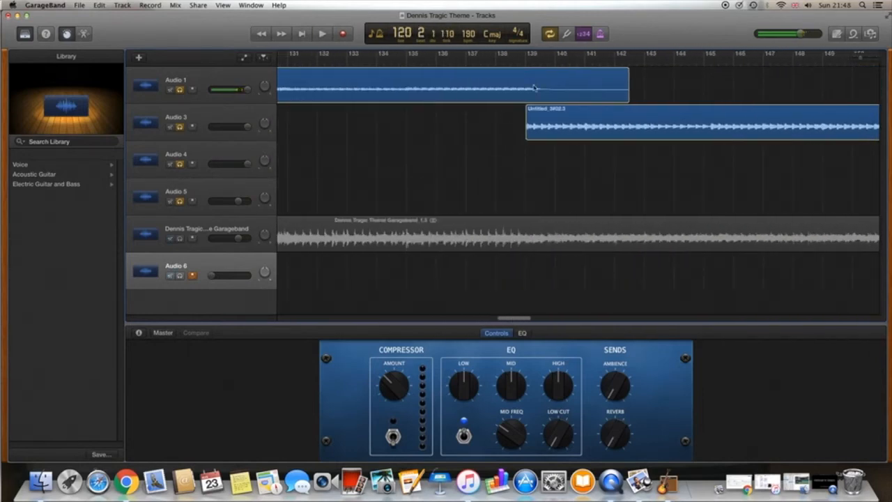
left_click(525, 61)
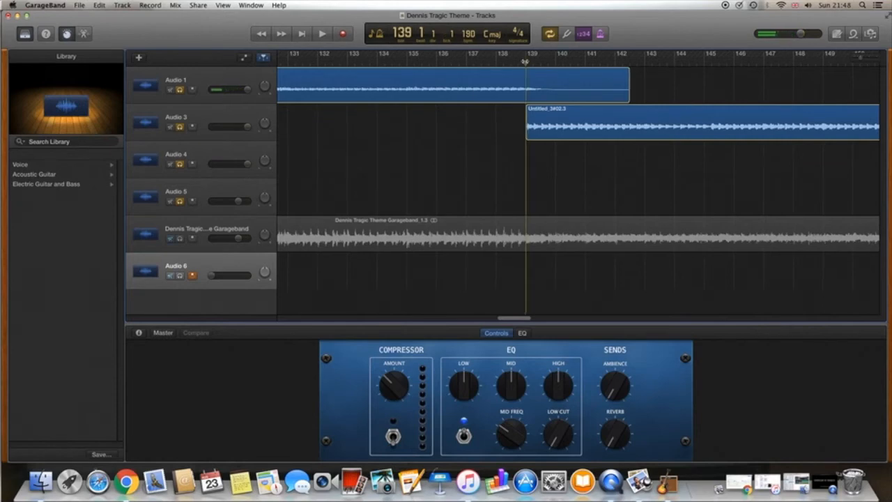
key("space")
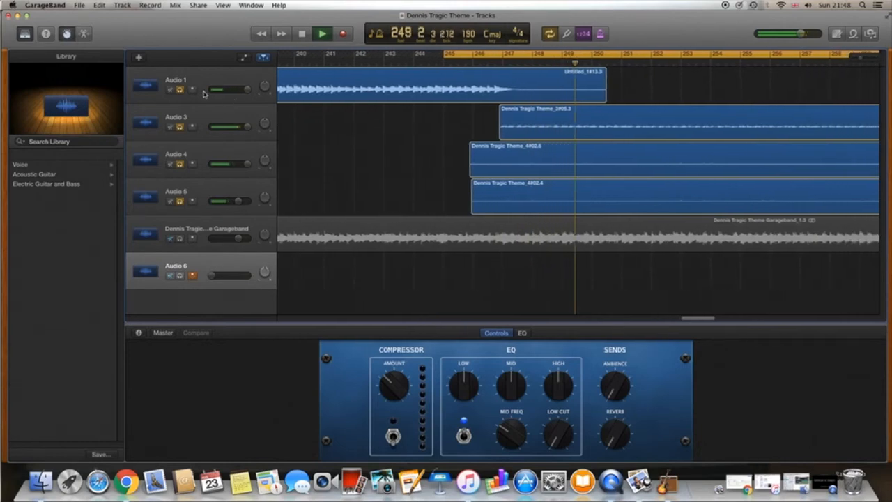
key("space")
key("space")
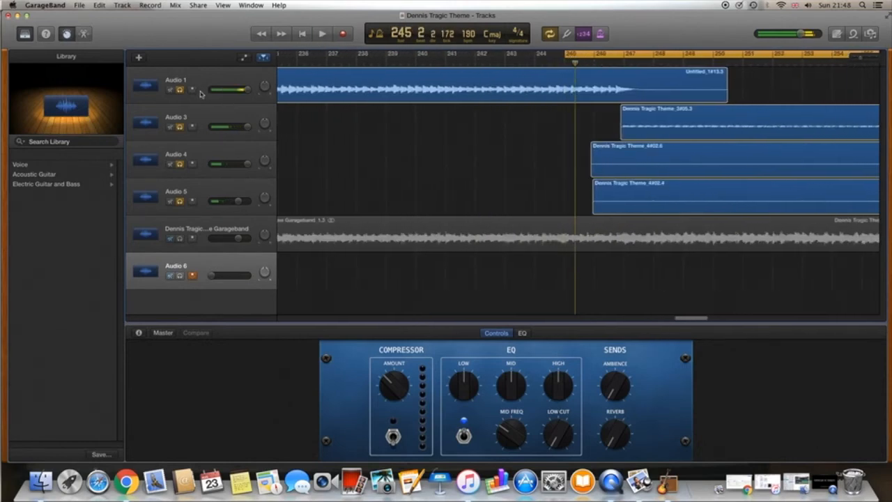
Lower Audio 4's volume to the minimum and check whether that change can be undone.
left_click_drag(245, 165, 211, 162)
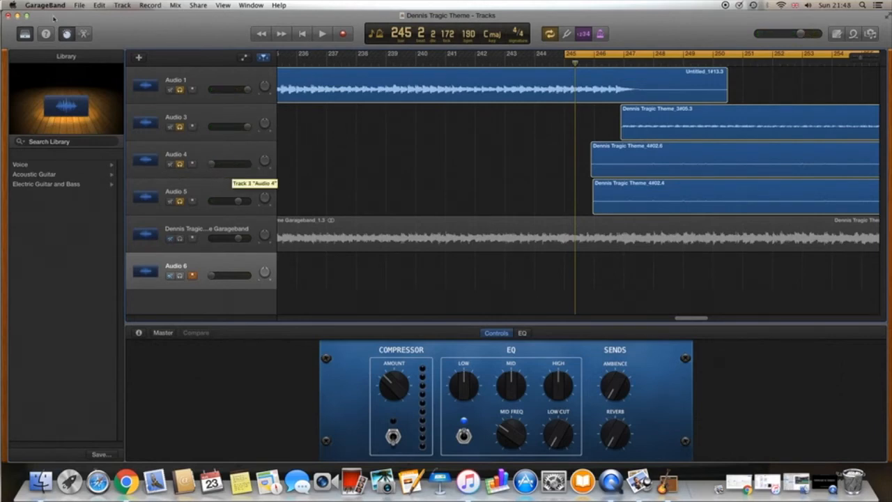
left_click(99, 6)
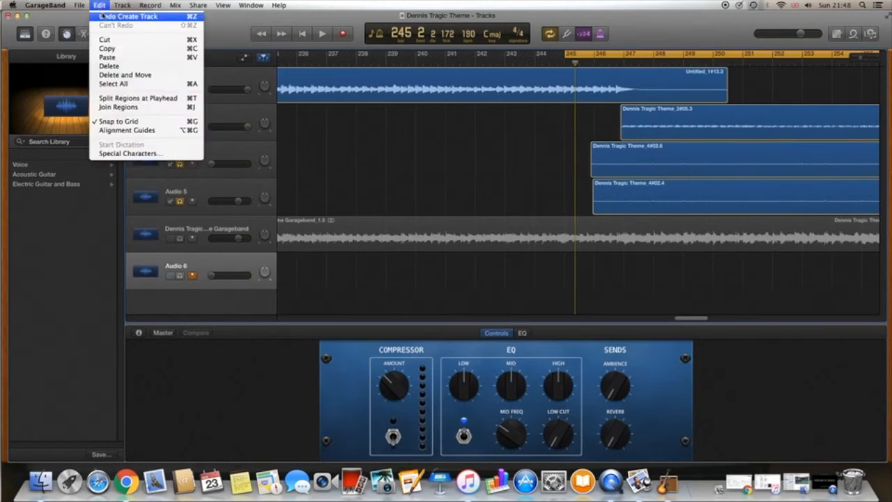
left_click(230, 171)
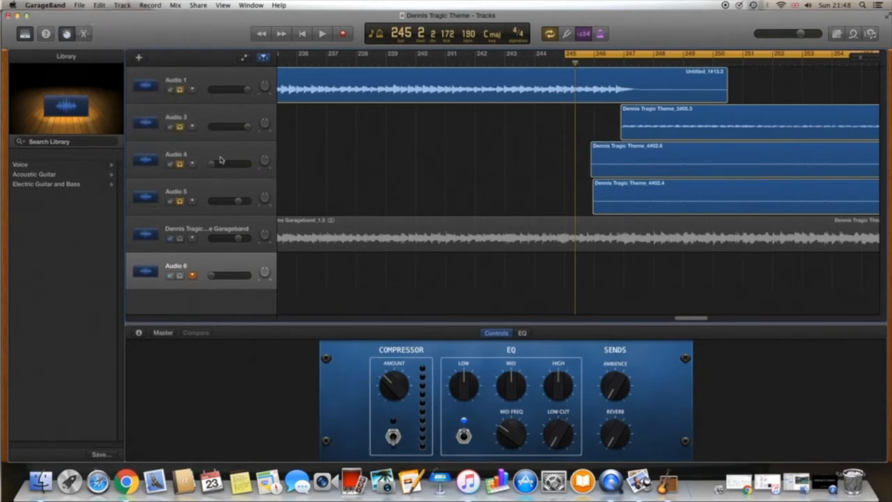
Select Audio 4 and Audio 5 in turn, then raise Audio 4's volume to match Audio 5's fader level.
left_click(249, 151)
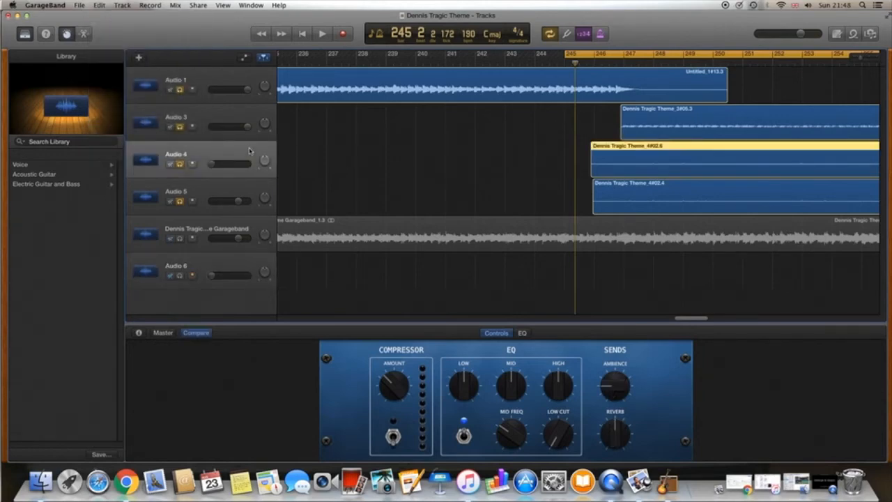
left_click(232, 197)
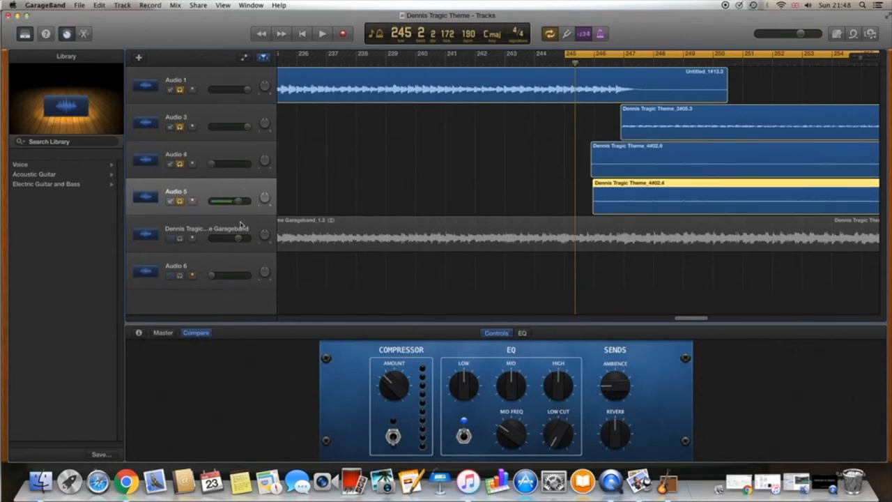
left_click(238, 151)
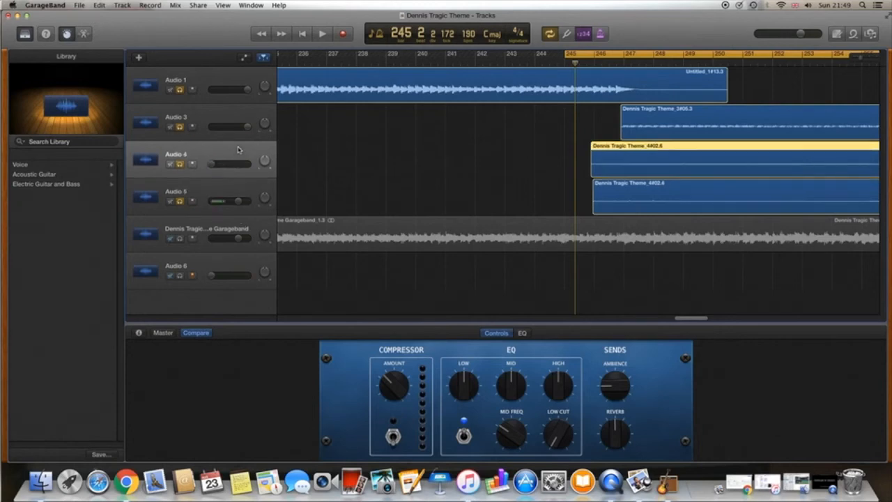
left_click_drag(213, 169, 223, 169)
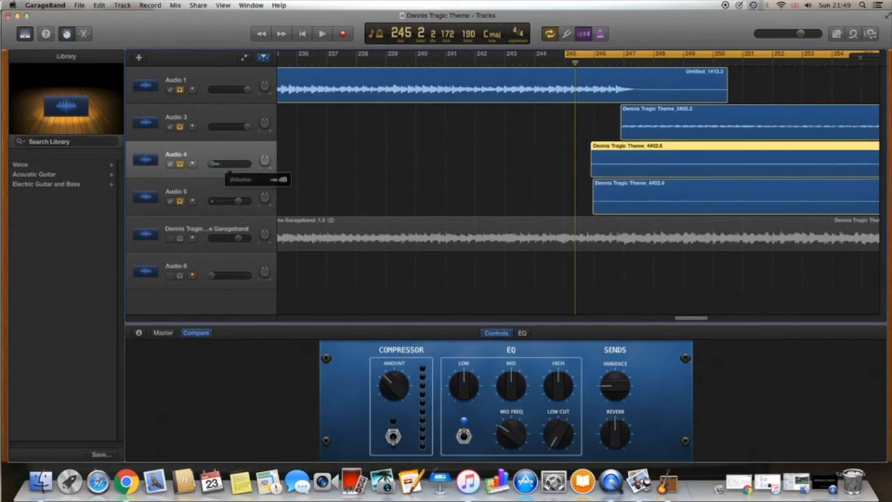
left_click(223, 276)
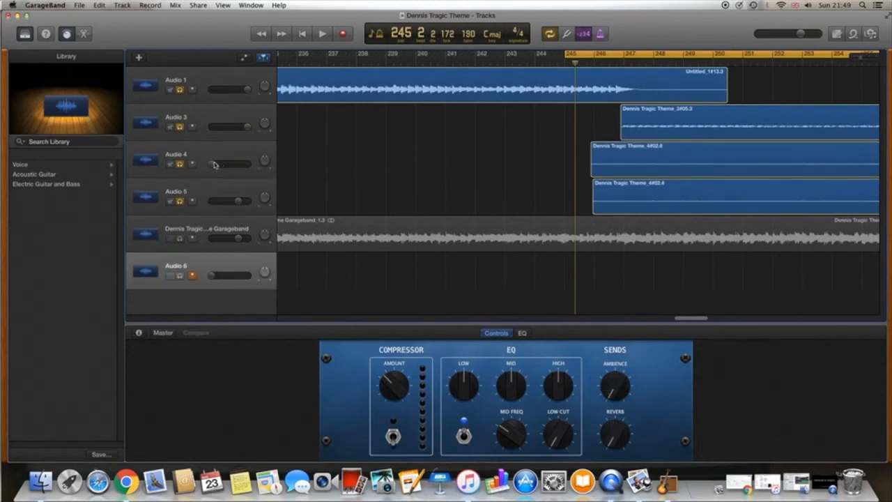
left_click_drag(212, 163, 234, 164)
Play from about bar 245 and turn off the solo of Audio 1 and Audio 3 during playback.
key("space")
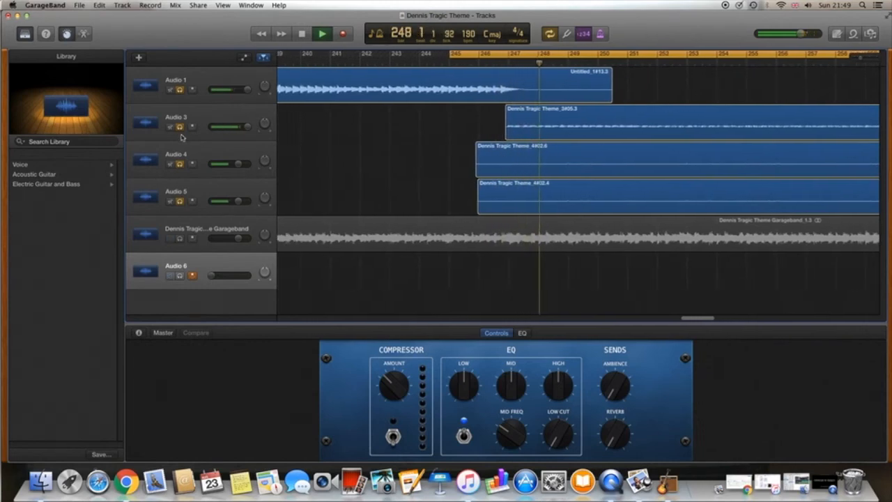
left_click(179, 89)
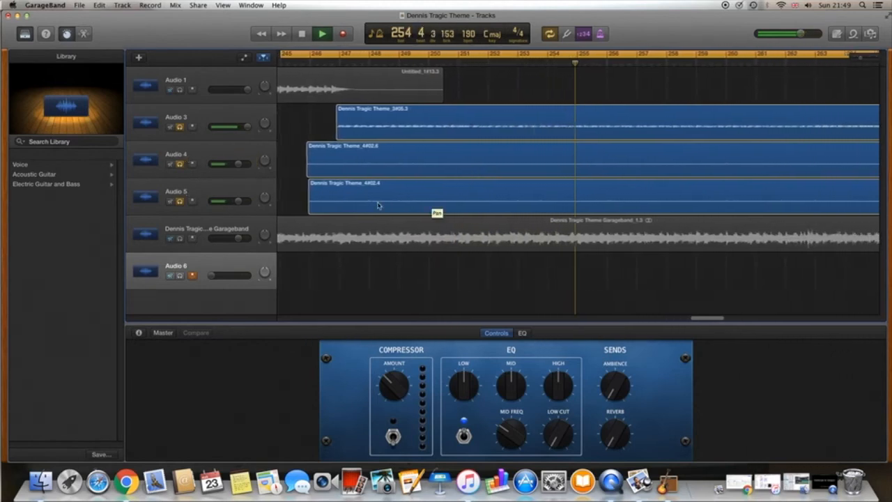
left_click(181, 127)
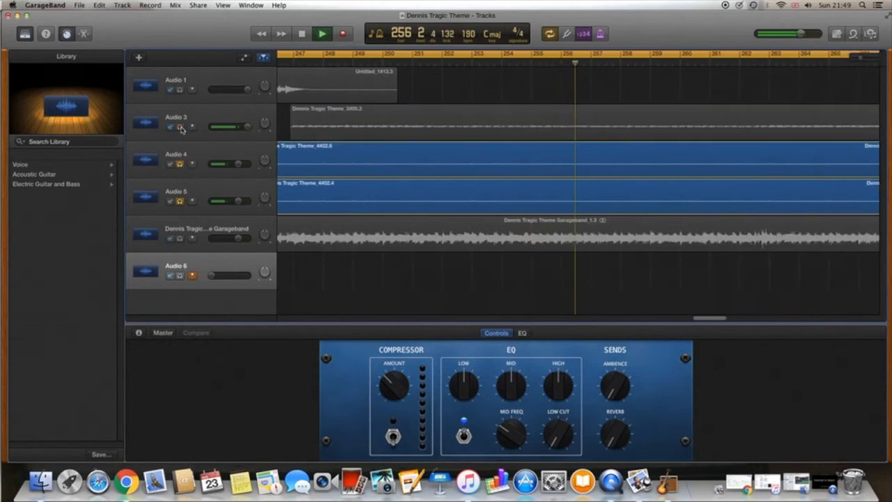
Switch the solo of Audio 4 off and on again, then do the same for Audio 5 during playback.
left_click(180, 165)
left_click(180, 165)
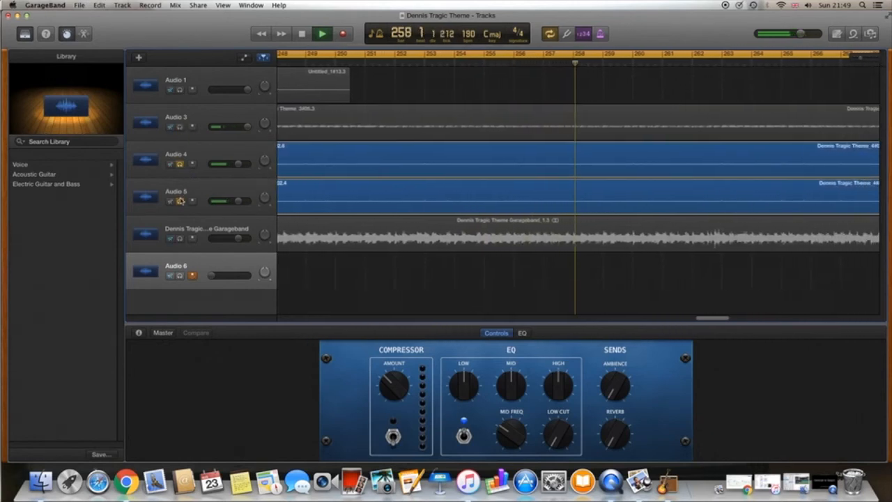
left_click(180, 202)
left_click(180, 201)
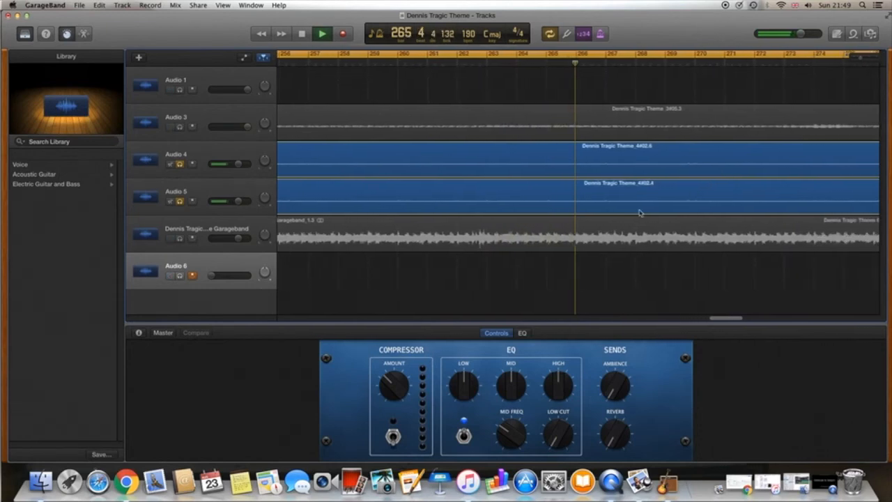
Turn off the solo of Audio 5 and Audio 4, then play all tracks from about bar 239 past bar 251 and stop.
left_click_drag(725, 318, 708, 340)
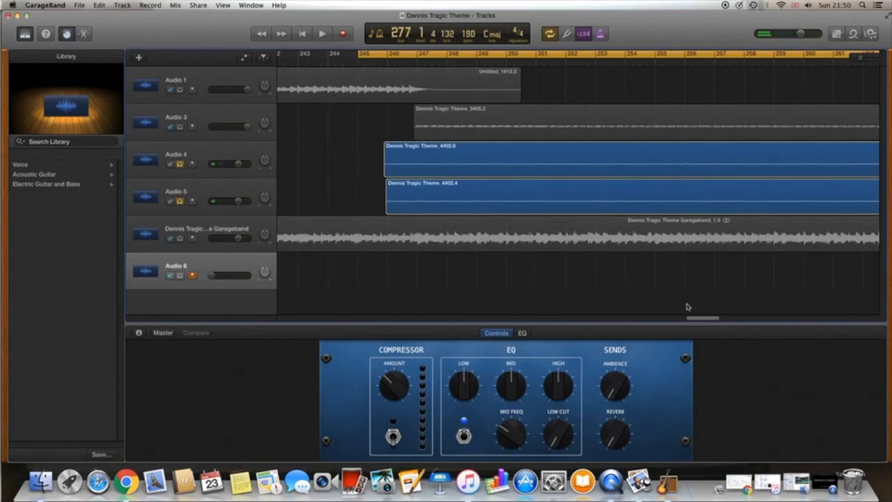
left_click_drag(704, 320, 690, 319)
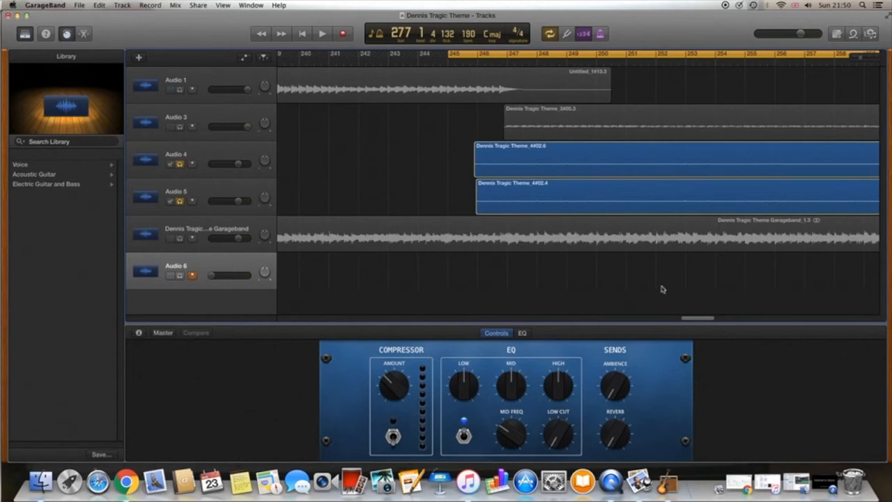
left_click(179, 202)
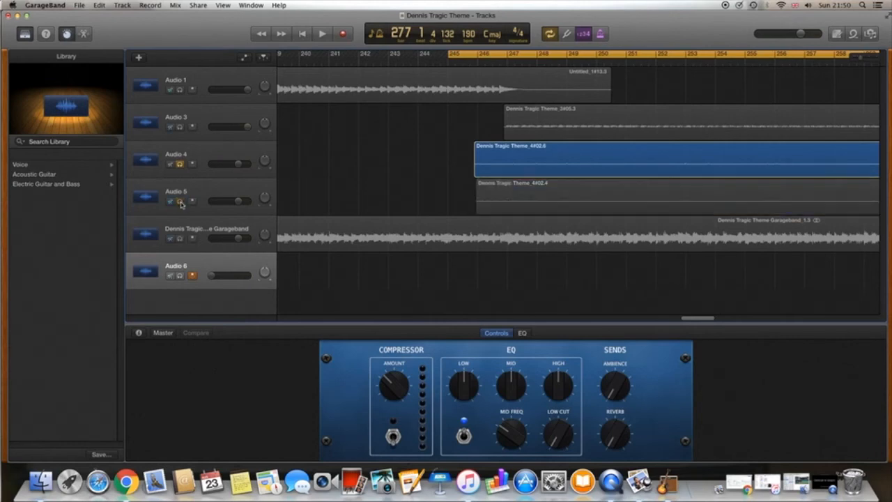
left_click(181, 165)
left_click(291, 59)
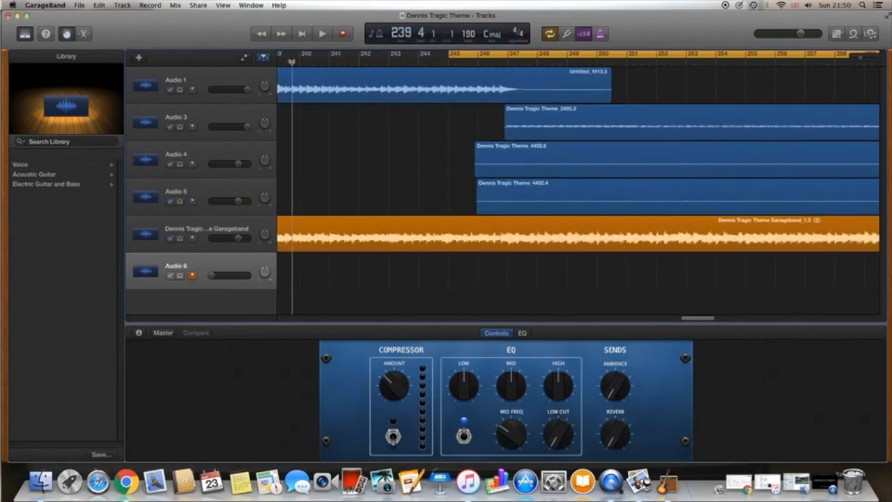
key("space")
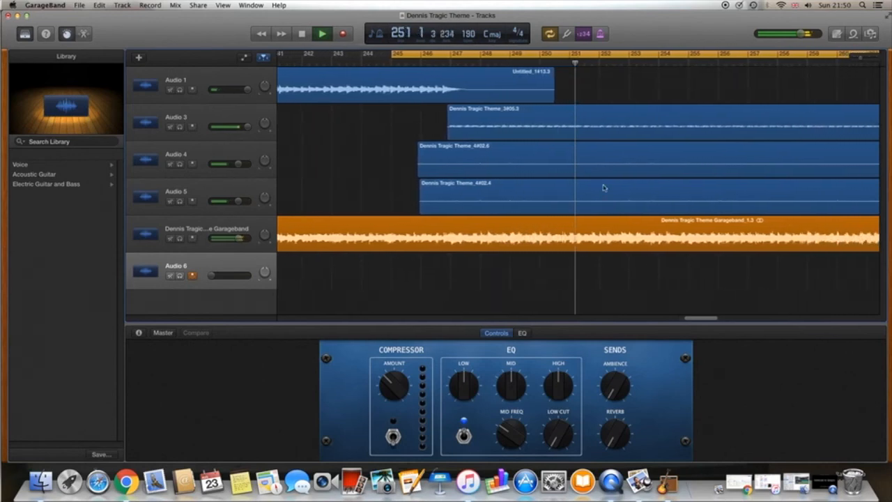
left_click(303, 34)
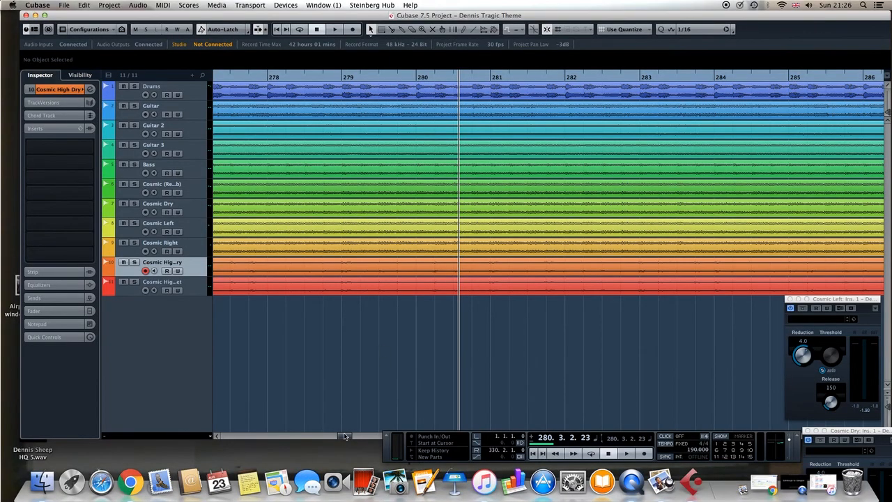
In the Cubase project, examine the track arrangement between about bars 278 and 302.
scroll(344, 436, "right", 1)
scroll(345, 435, "right", 10)
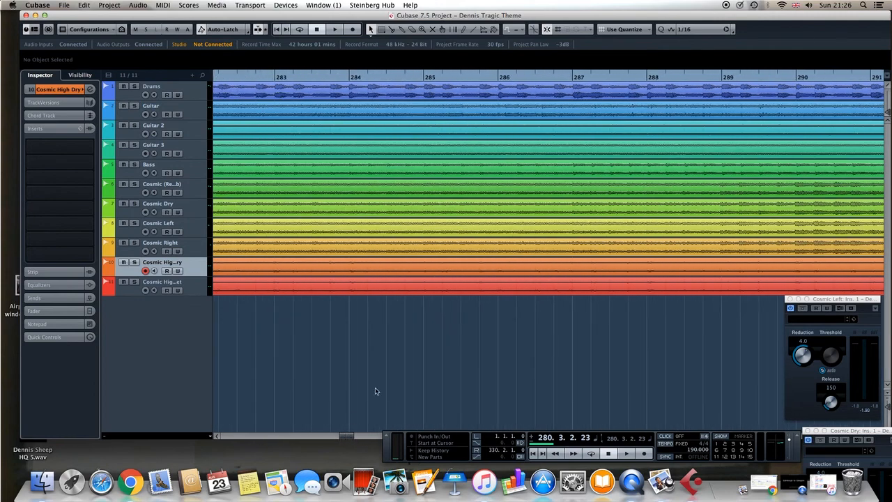
scroll(351, 437, "right", 10)
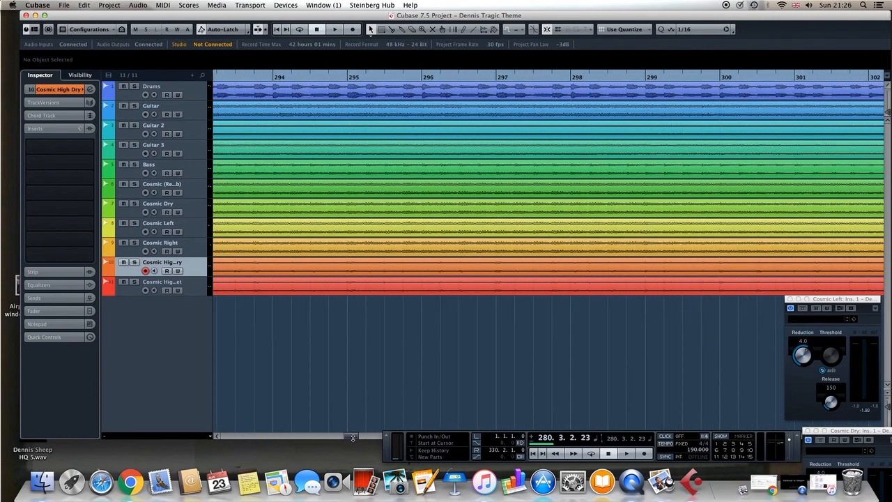
scroll(352, 438, "left", 7)
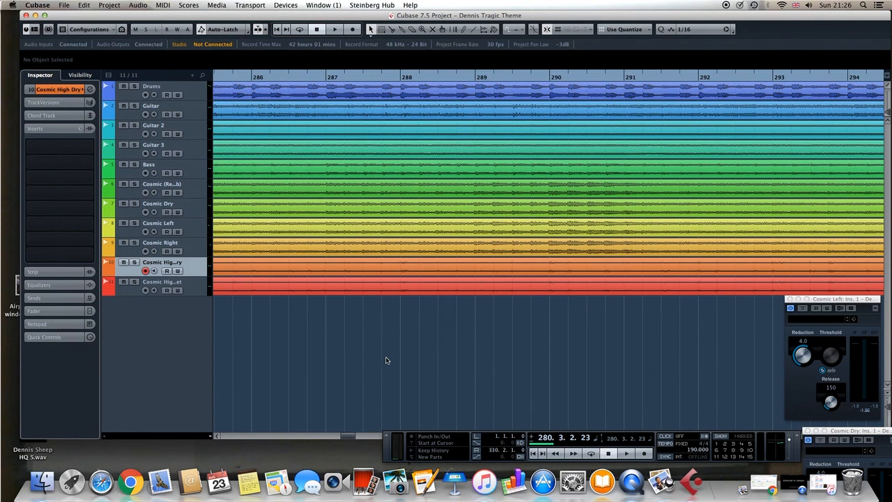